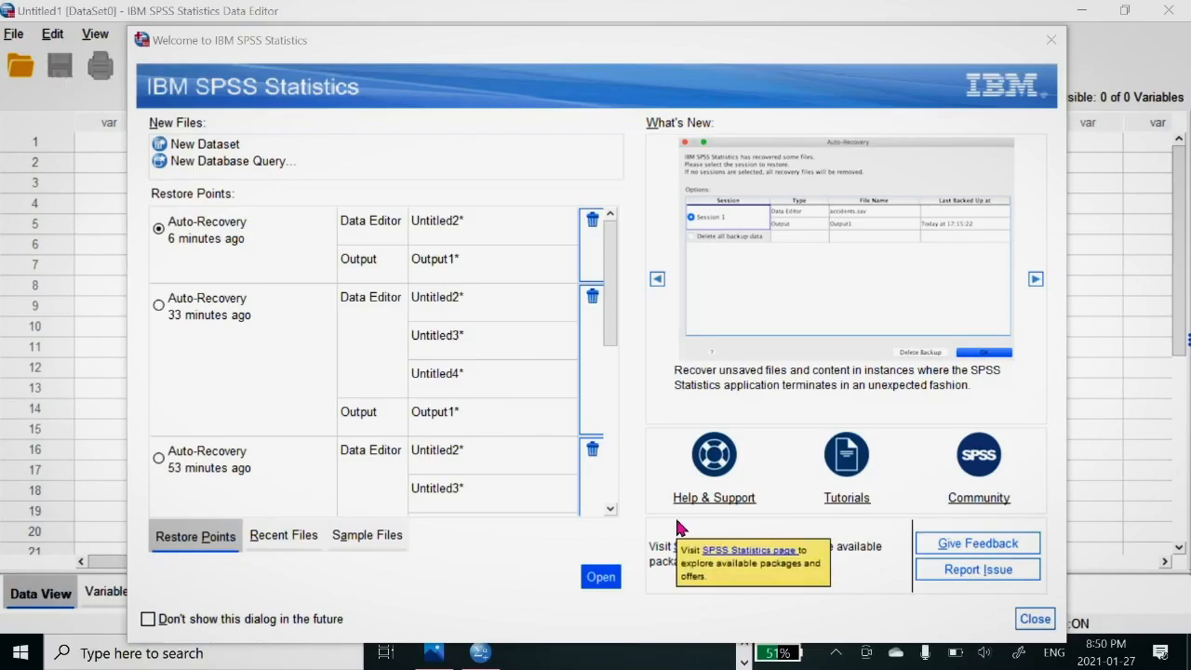
Step: Dismiss the welcome window and import Sheet1 of Random Data.xlsx as an Excel dataset, reading variable names from the first row
click(1052, 39)
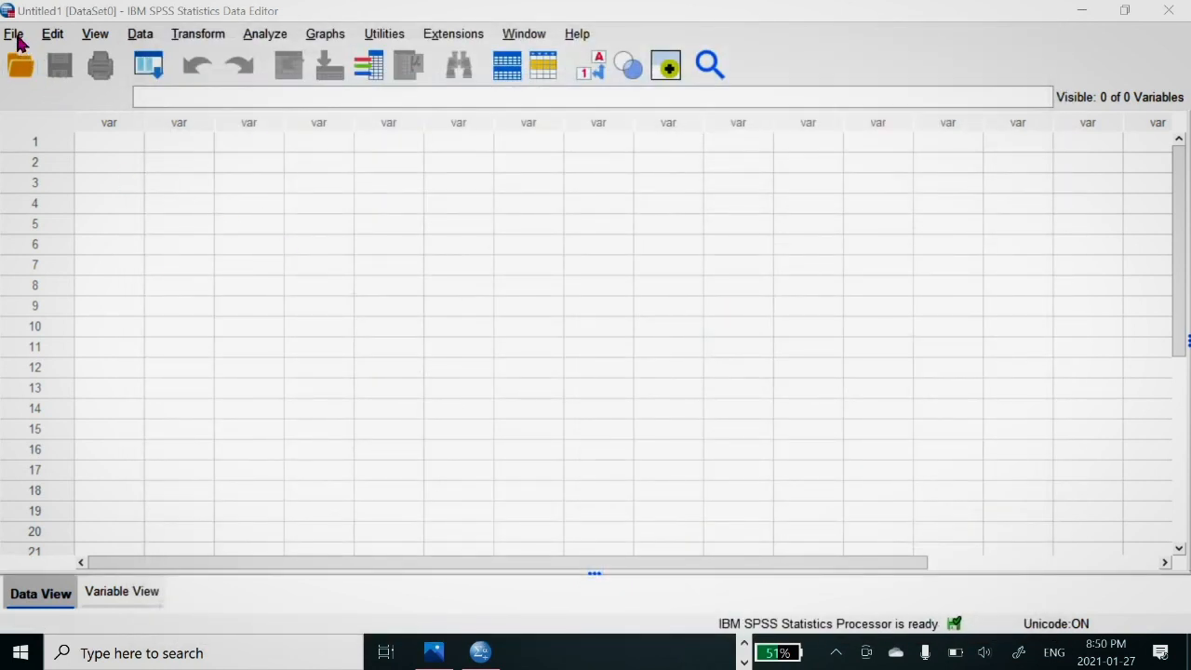
click(16, 38)
mouse_move(20, 41)
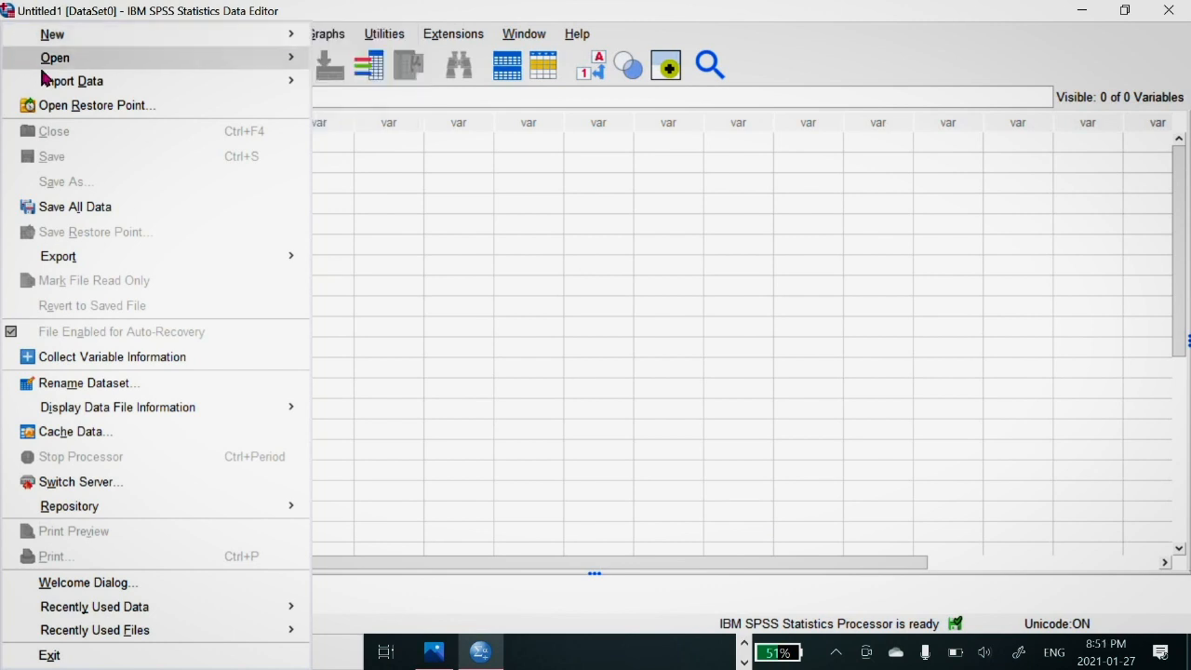
mouse_move(48, 82)
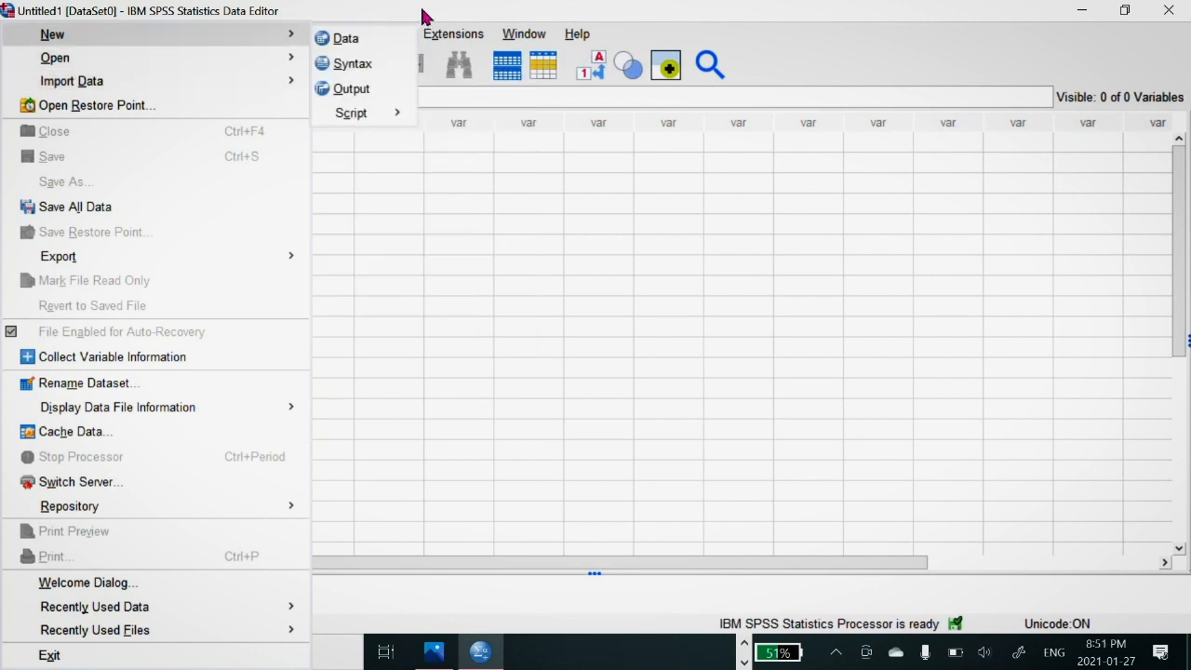
click(14, 36)
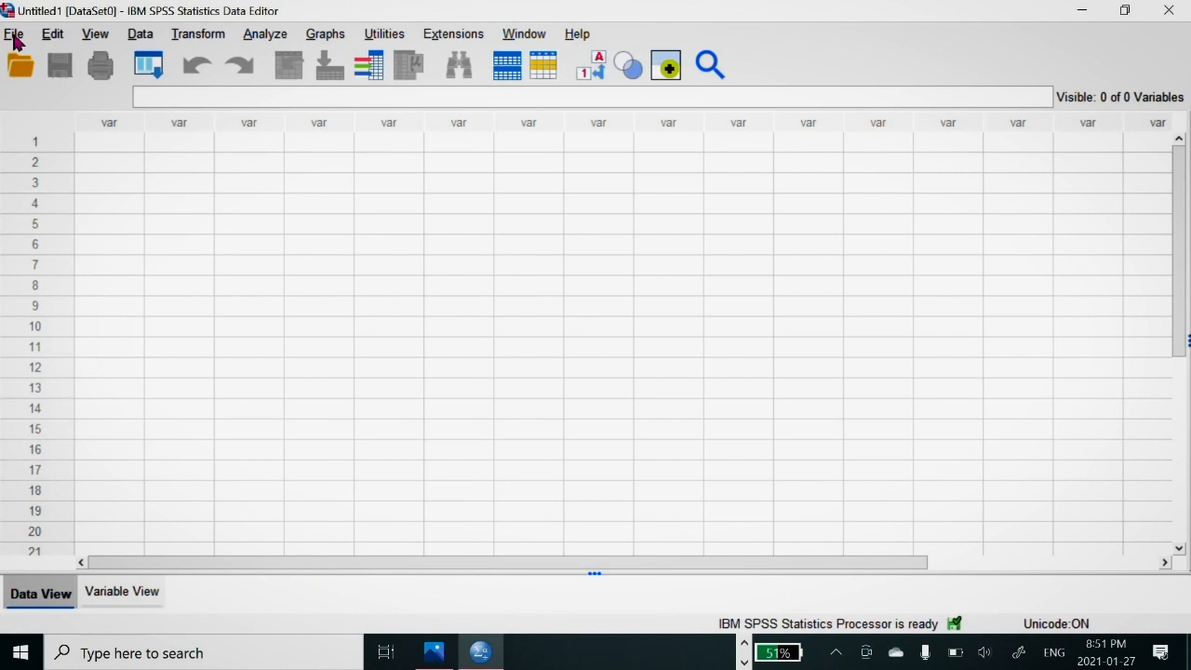
mouse_move(302, 82)
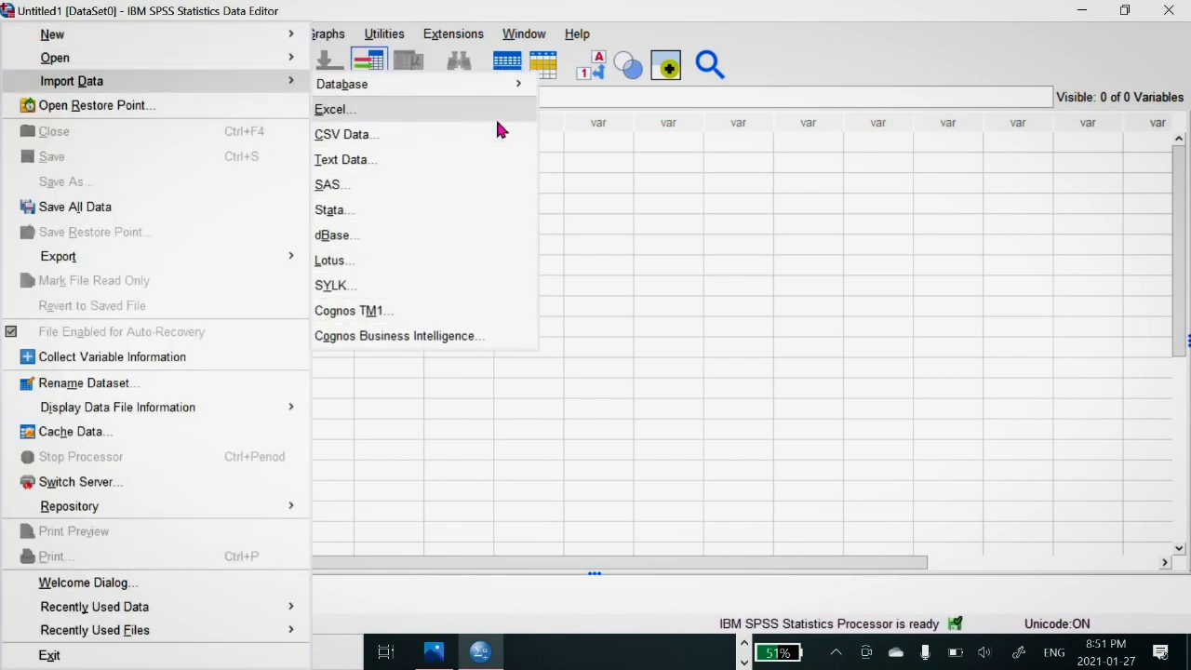
click(443, 109)
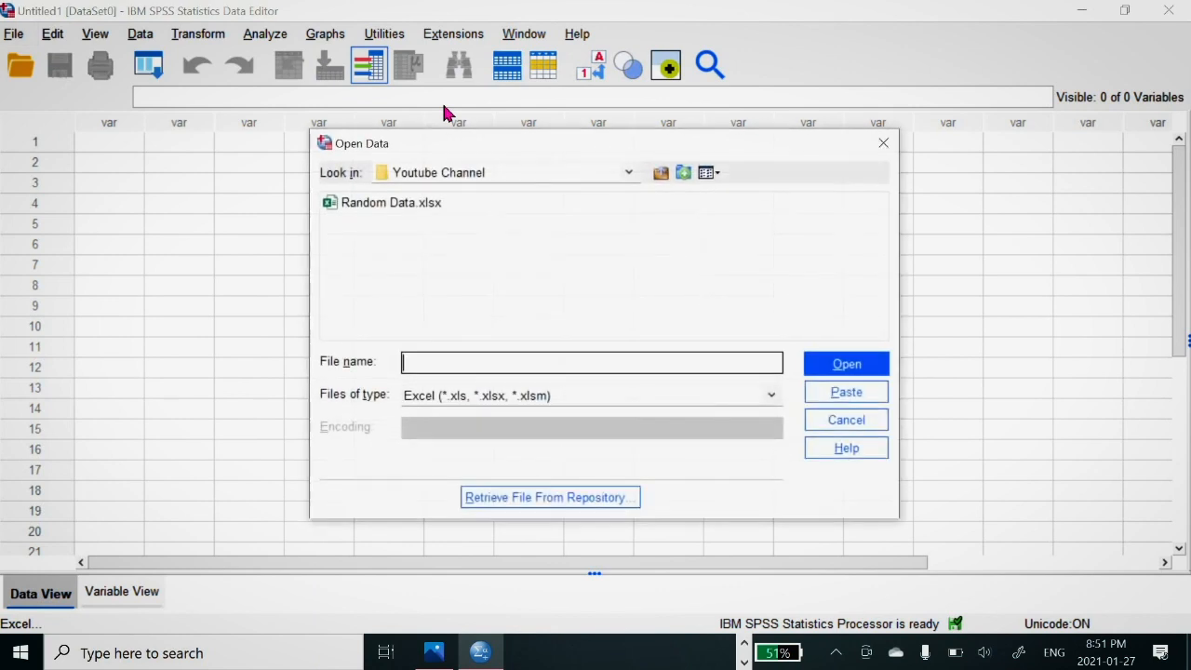
click(398, 202)
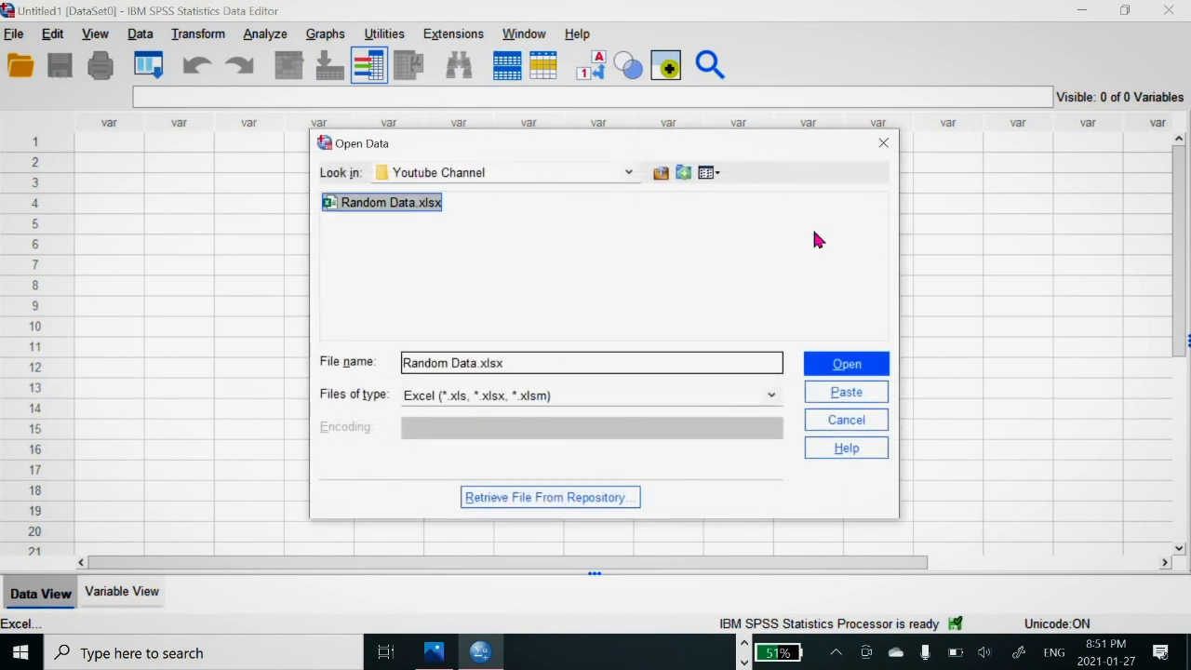
click(831, 368)
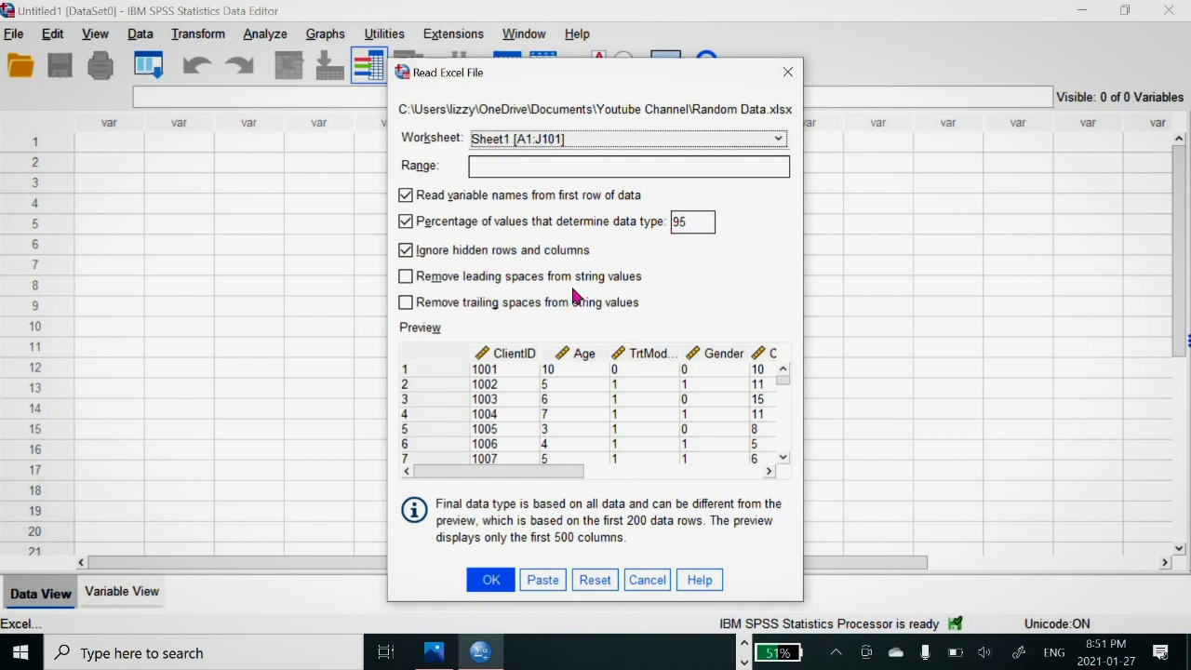
click(489, 579)
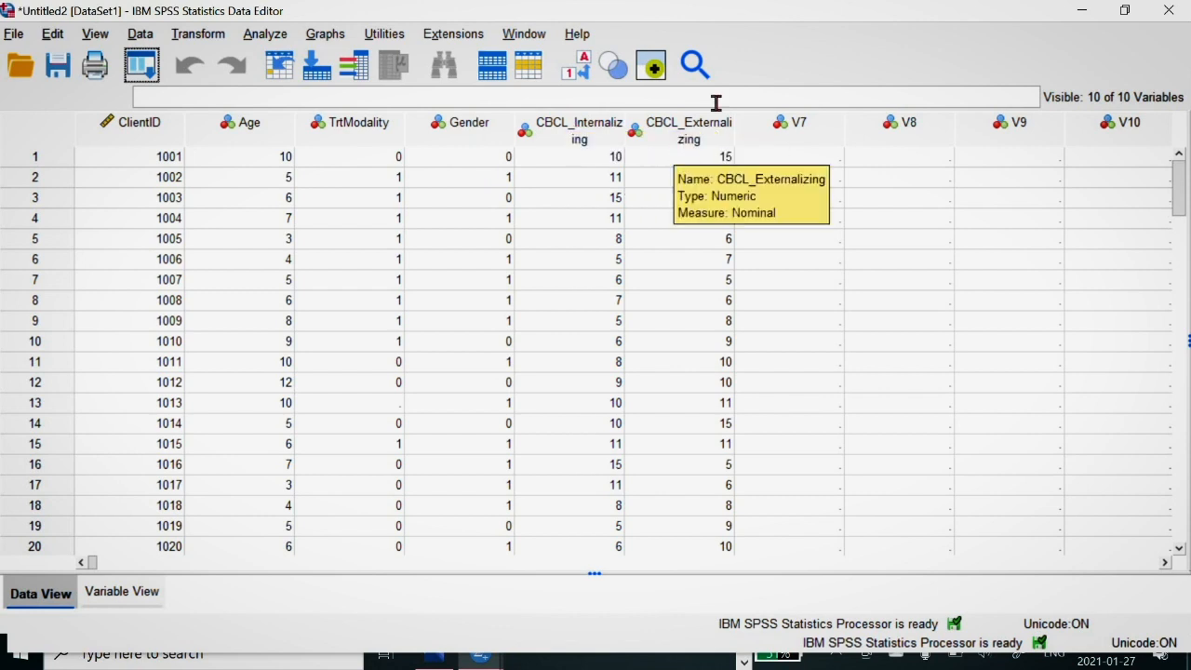
Step: Fill in the missing TrtModality value for the case in row 13 with 1
click(377, 409)
text(1)
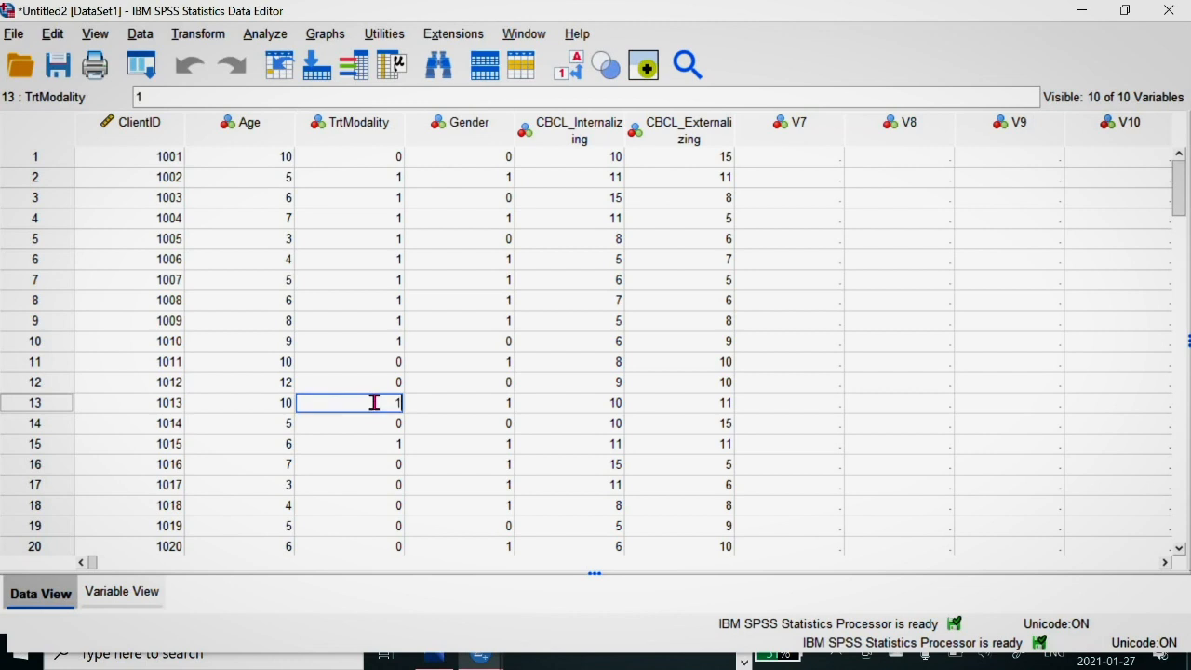
click(505, 412)
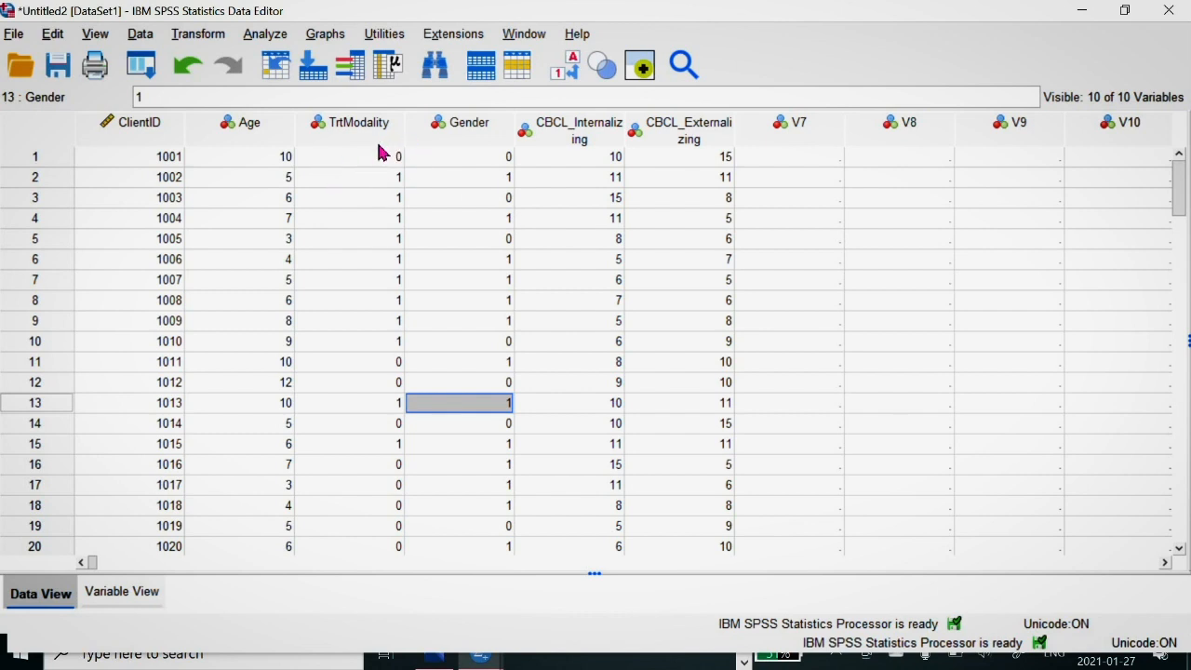
Step: Define value labels for the TrtModality variable: 0 as T-CBT and 1 as ART
mouse_move(378, 153)
click(130, 598)
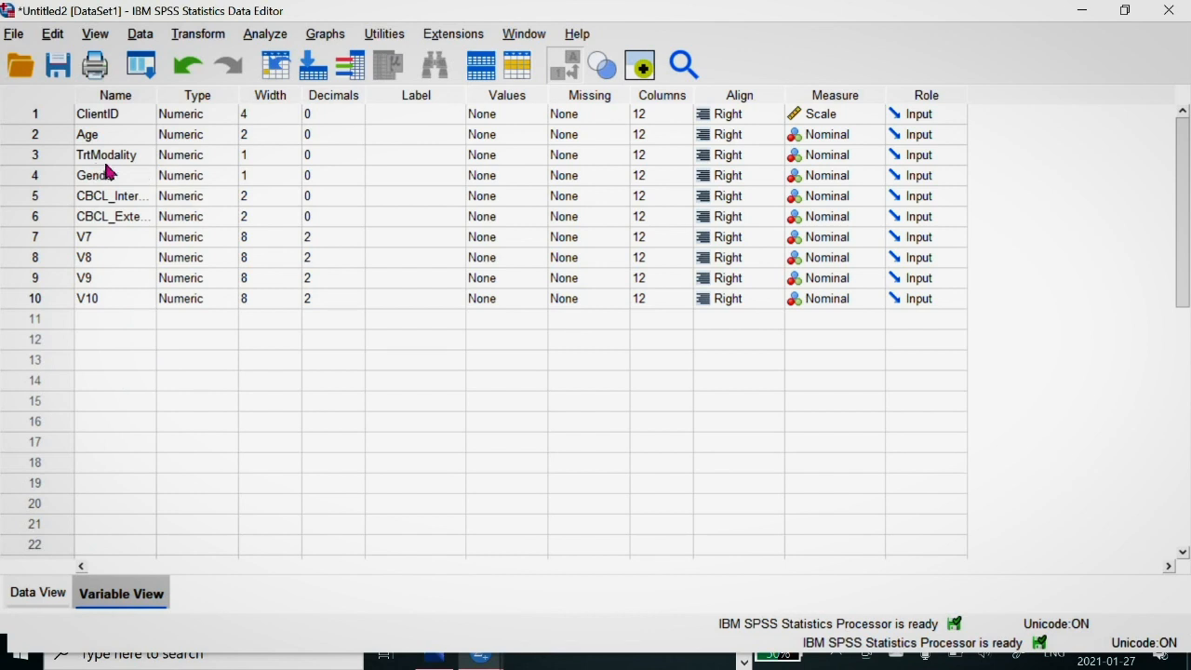
click(516, 160)
click(517, 157)
text(0)
click(476, 276)
text(T-CBT)
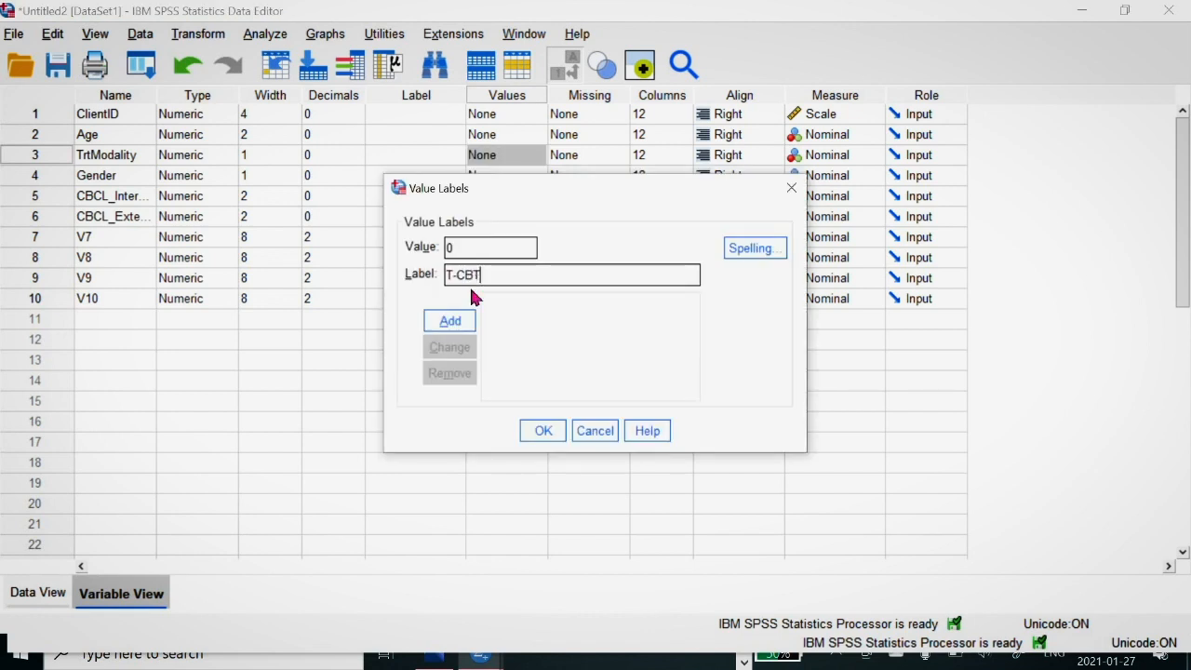
click(450, 320)
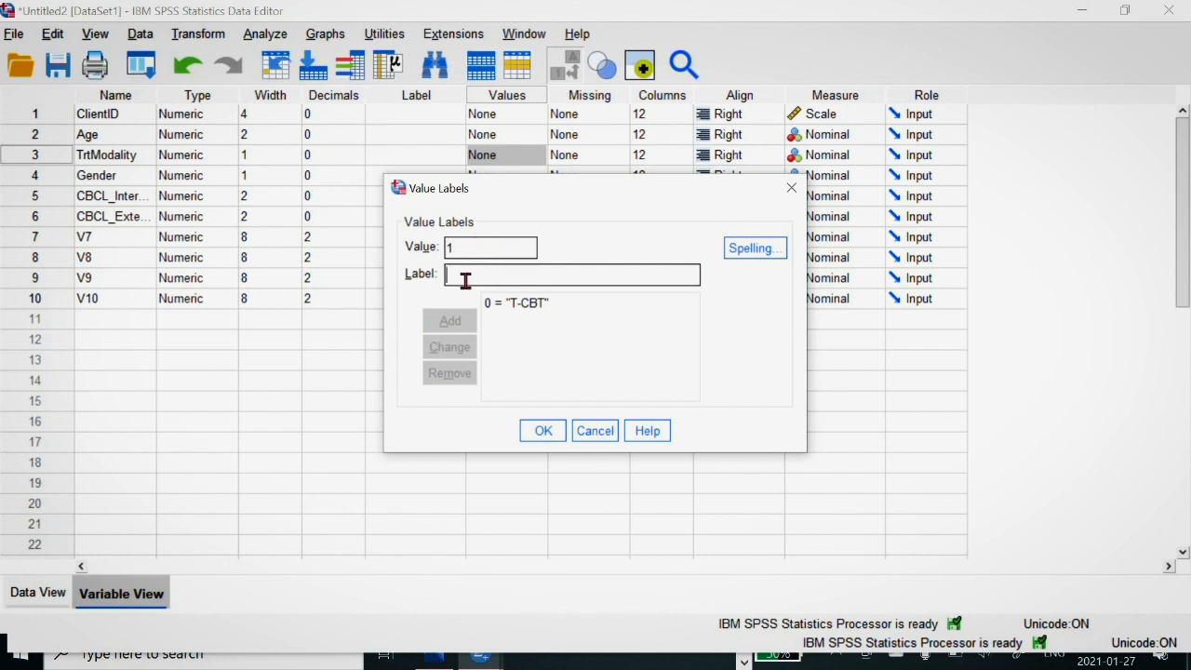
text(ART)
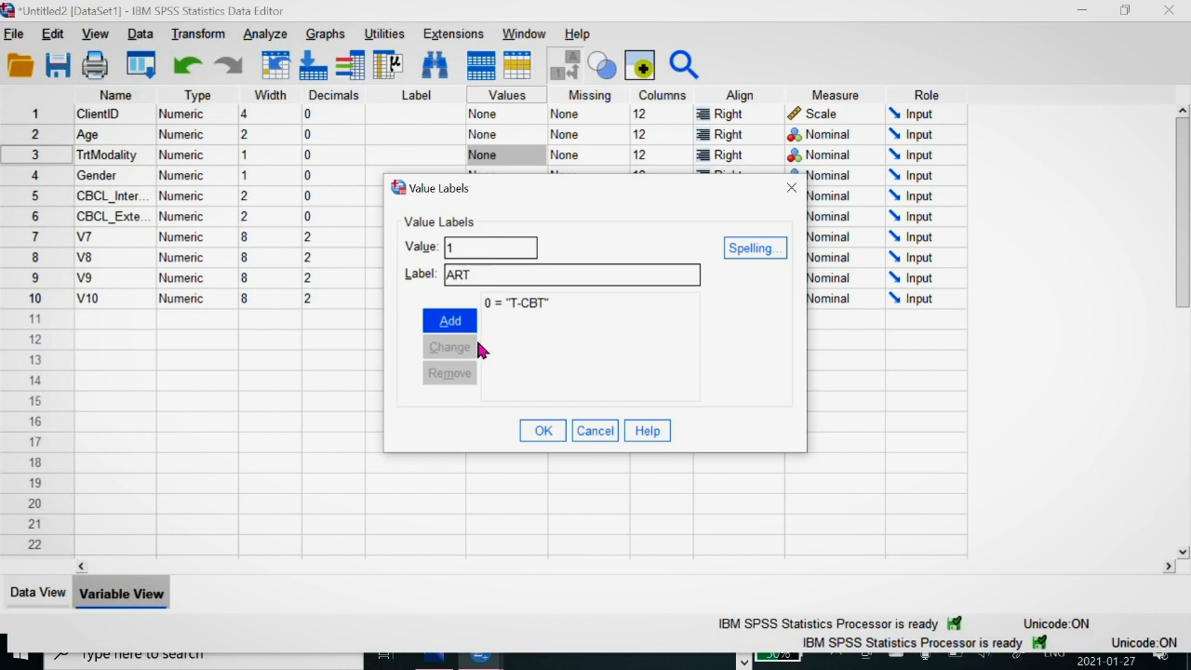
click(451, 324)
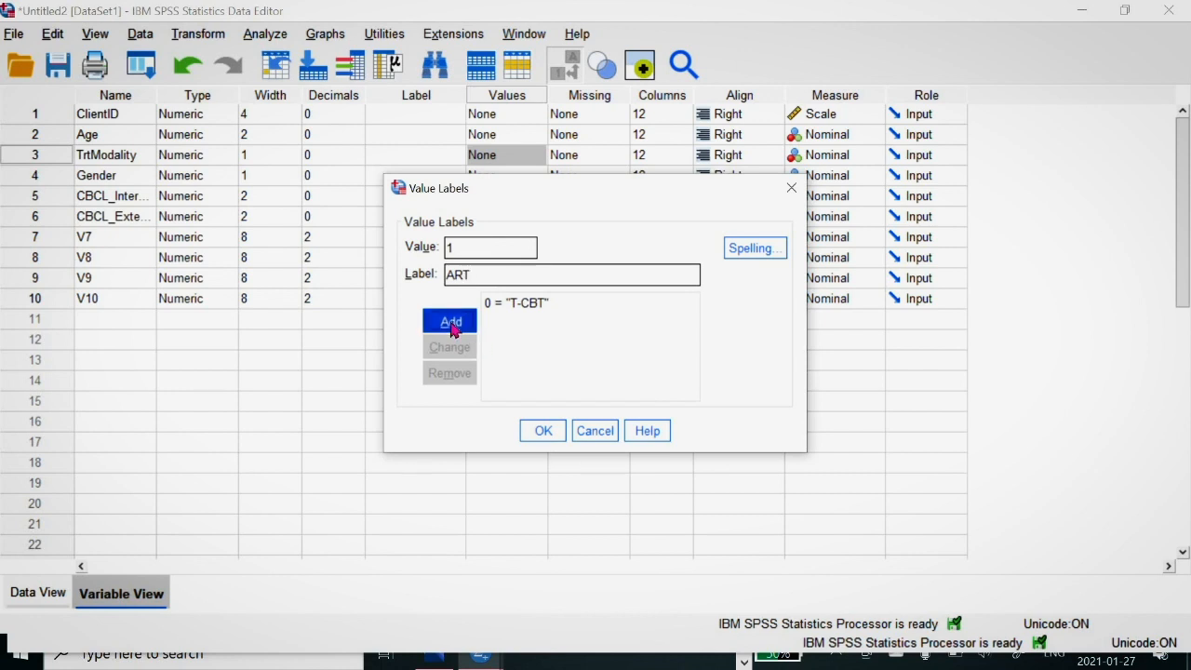
click(543, 430)
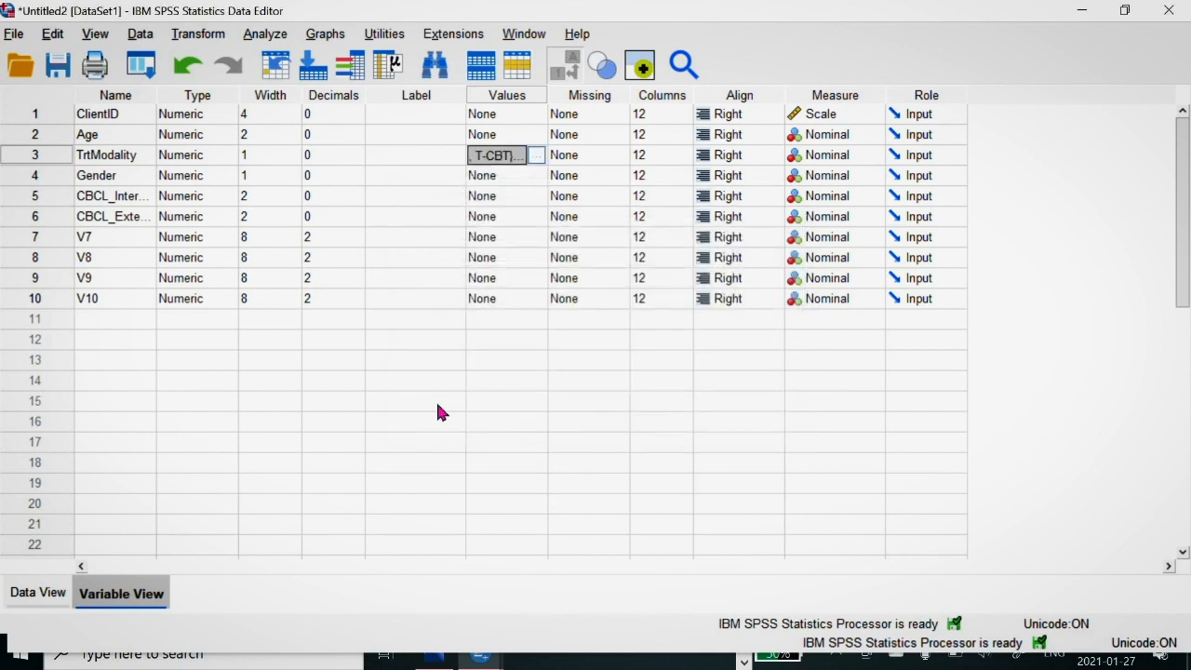
Step: Define value labels for the Gender variable: 0 as MALE and 1 as FEMALE
click(504, 175)
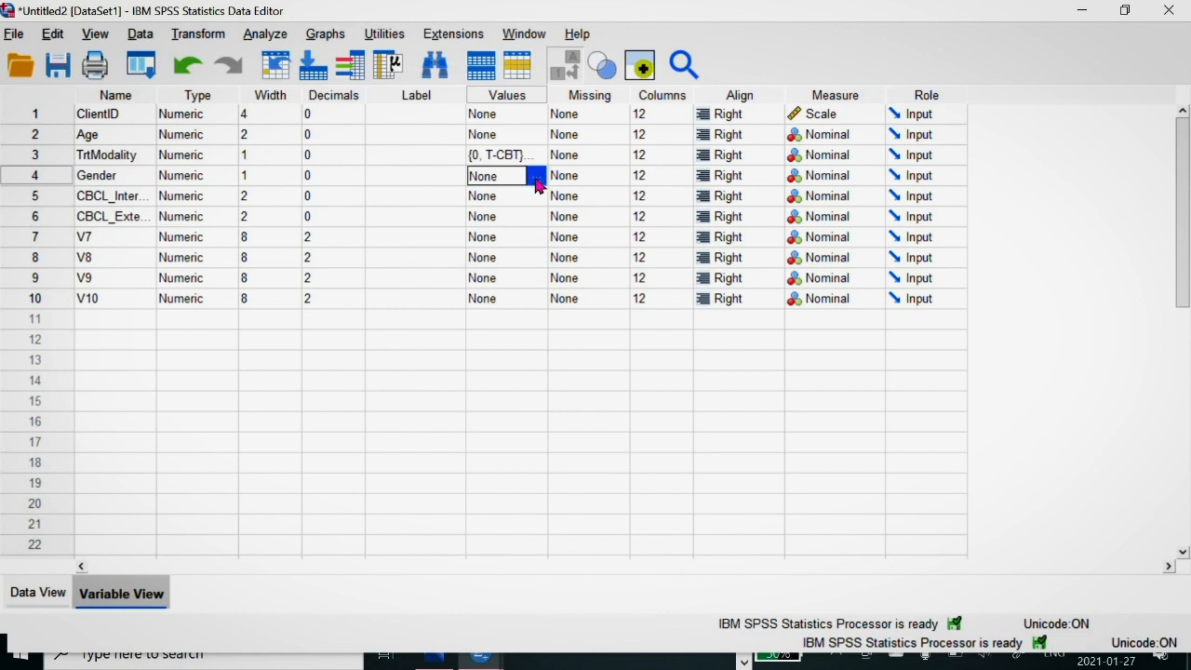
click(537, 180)
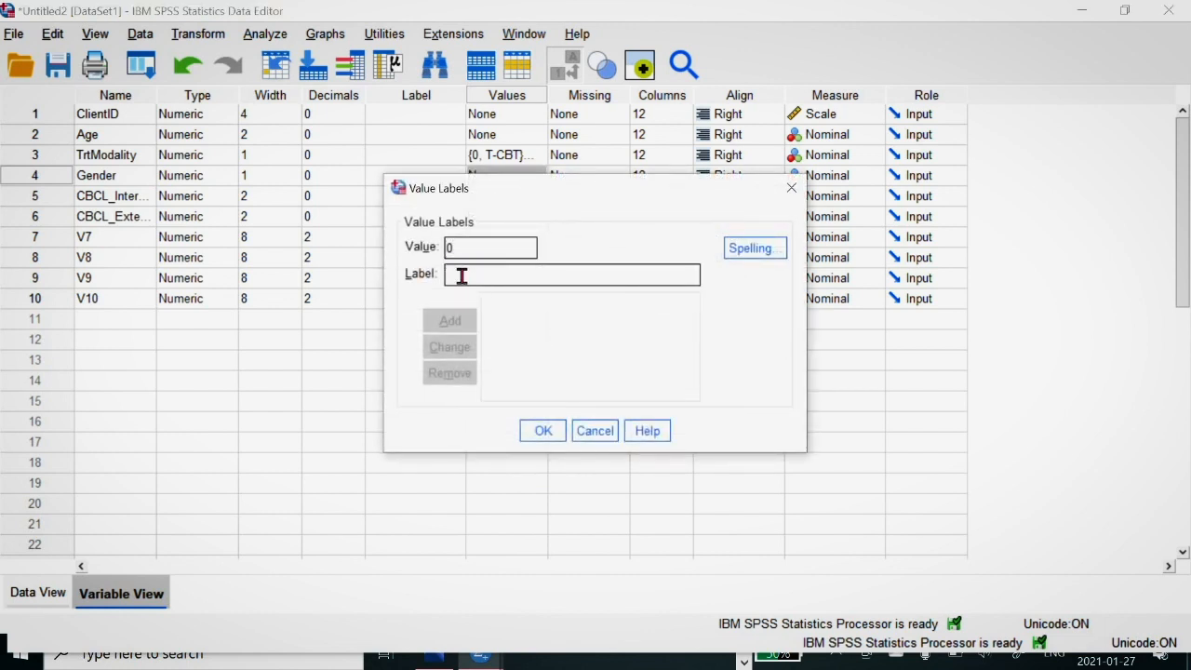
text(MALE)
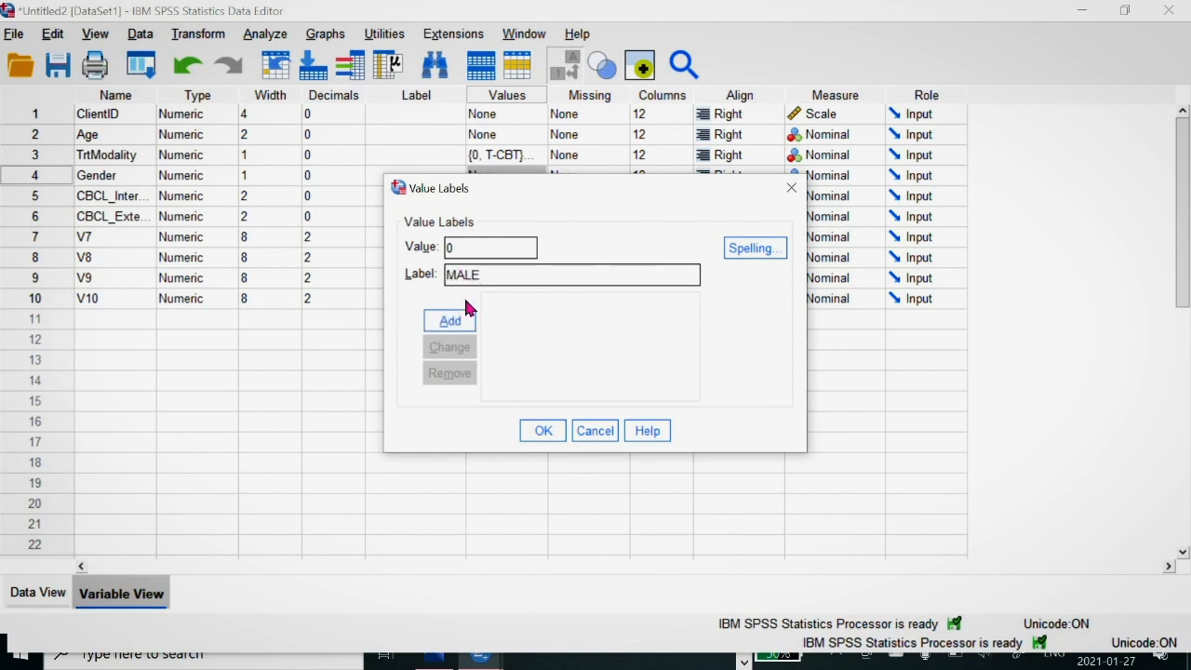
click(471, 321)
click(471, 278)
text(FEM)
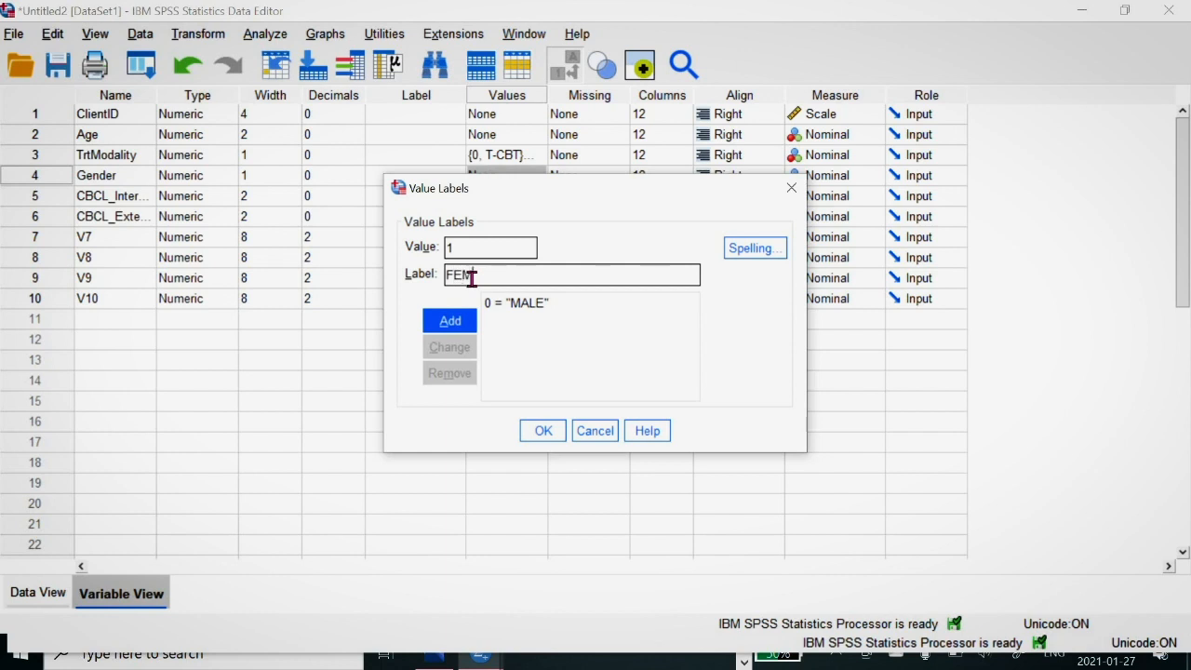
text(ALE)
click(452, 326)
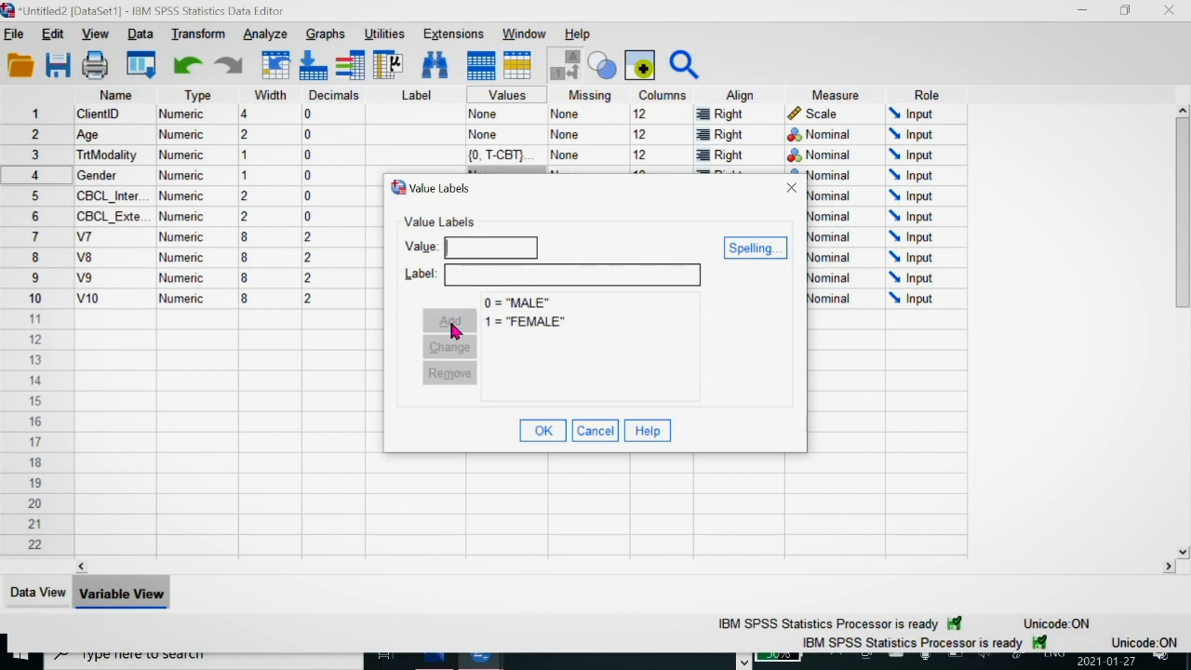
click(543, 430)
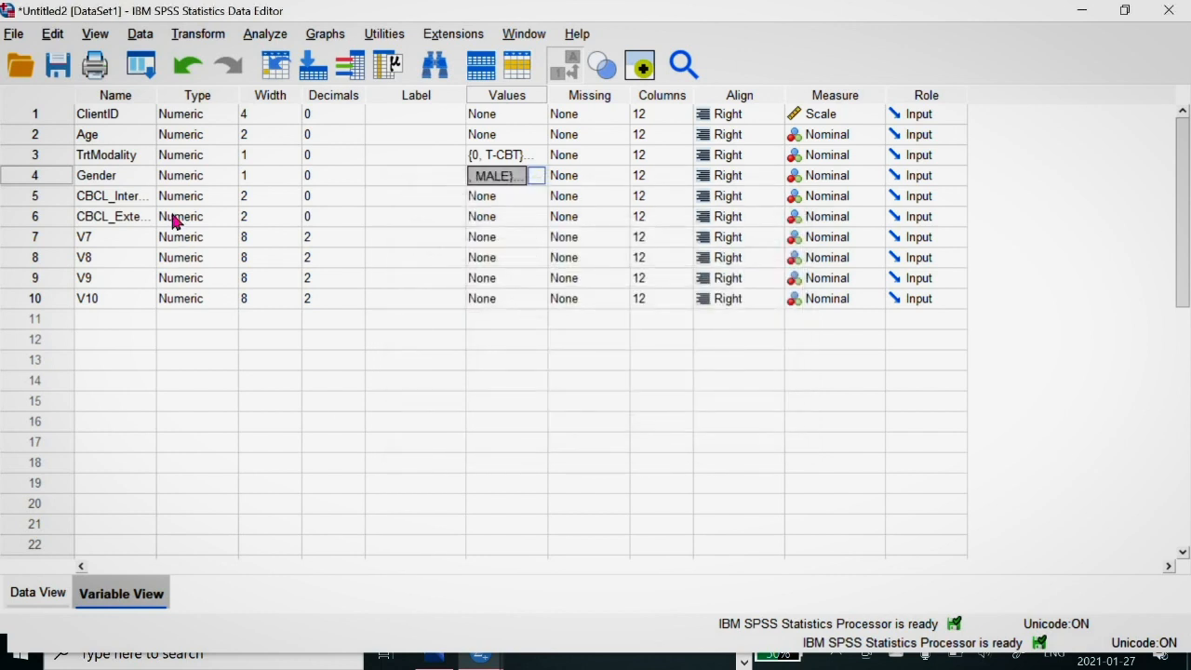
Step: Delete the empty variables V7, V8, V9 and V10 from the dataset
click(24, 246)
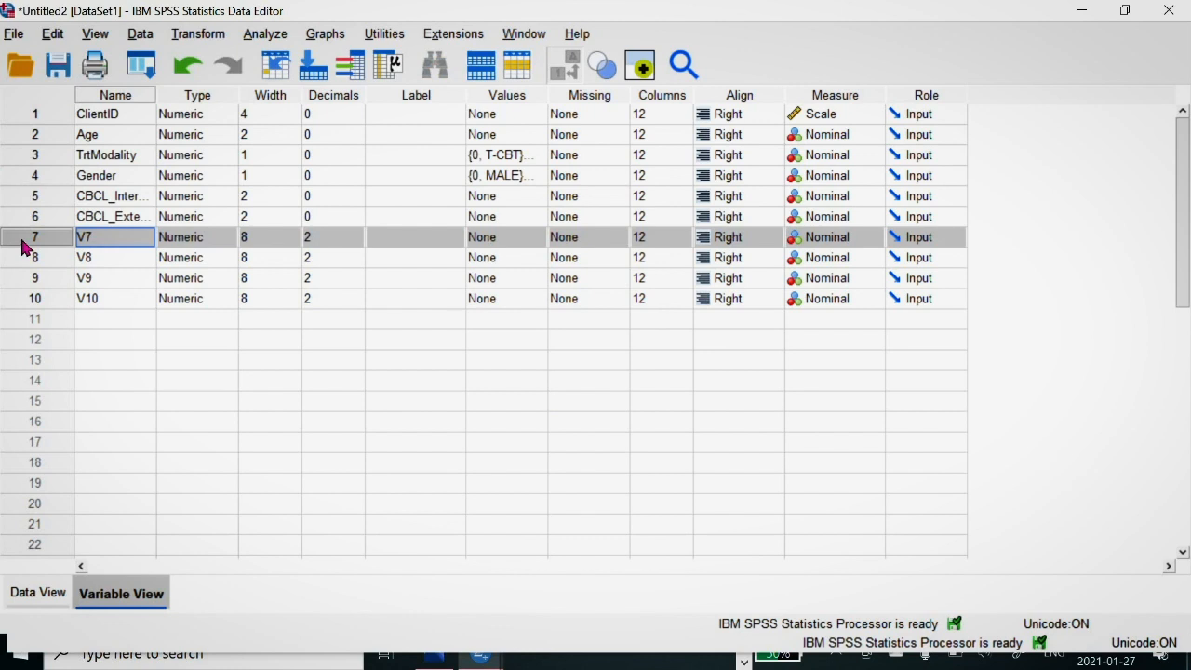
key(shift+Down)
key(shift+Down)
key(shift+Down)
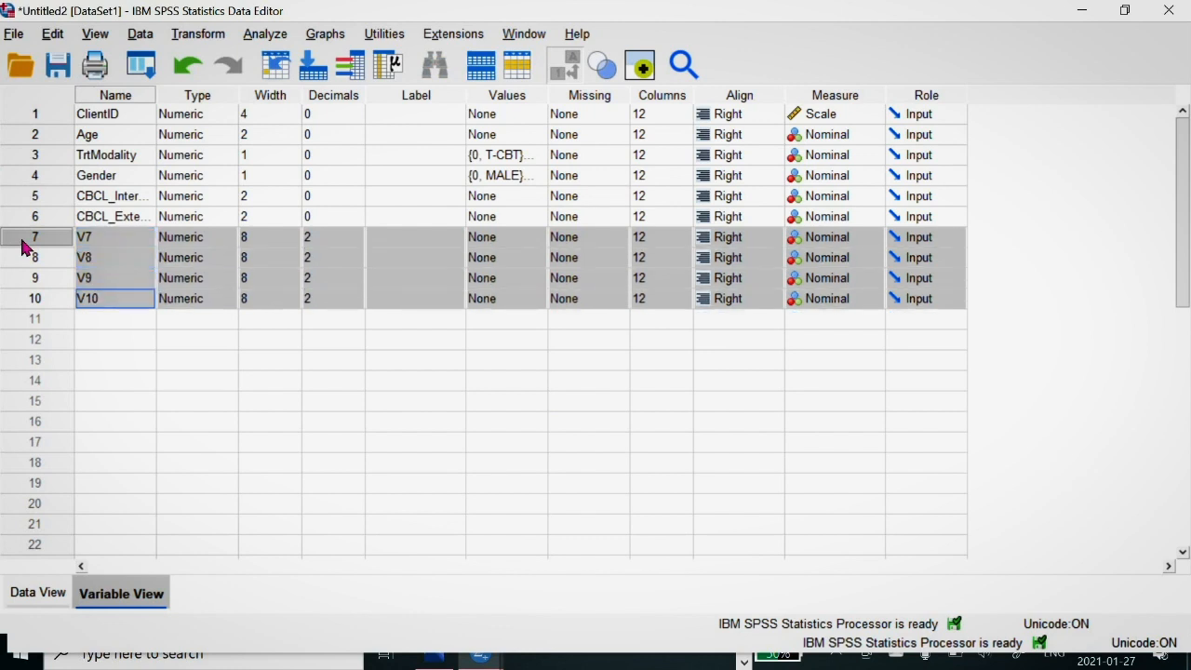
key(Delete)
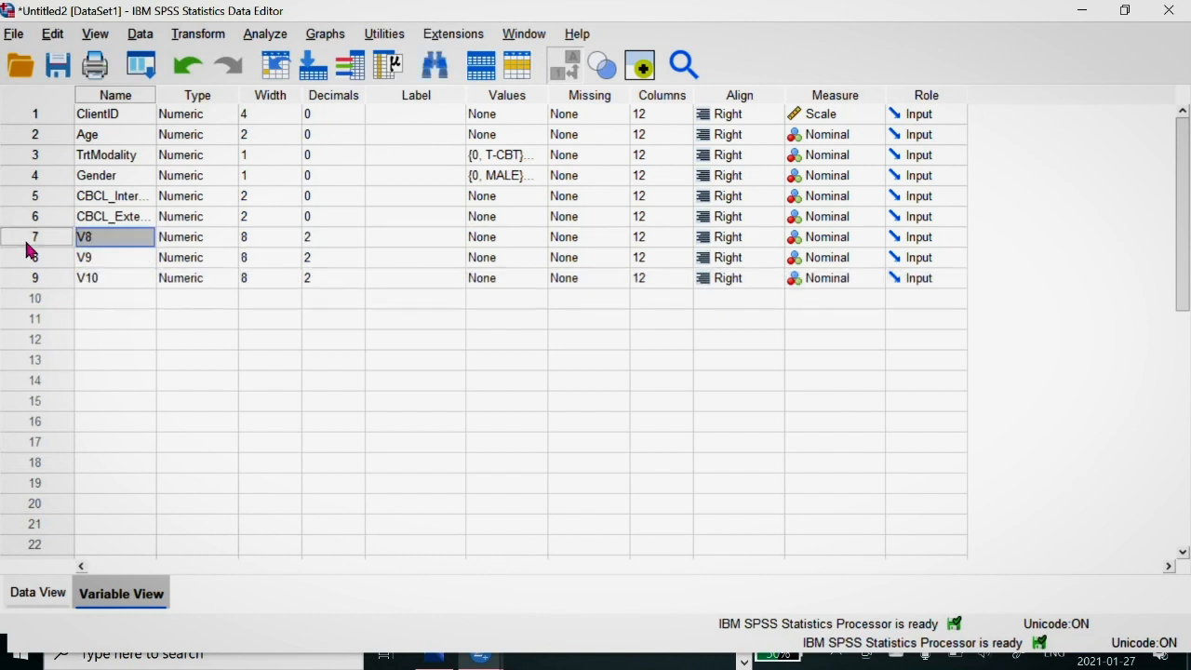
click(26, 243)
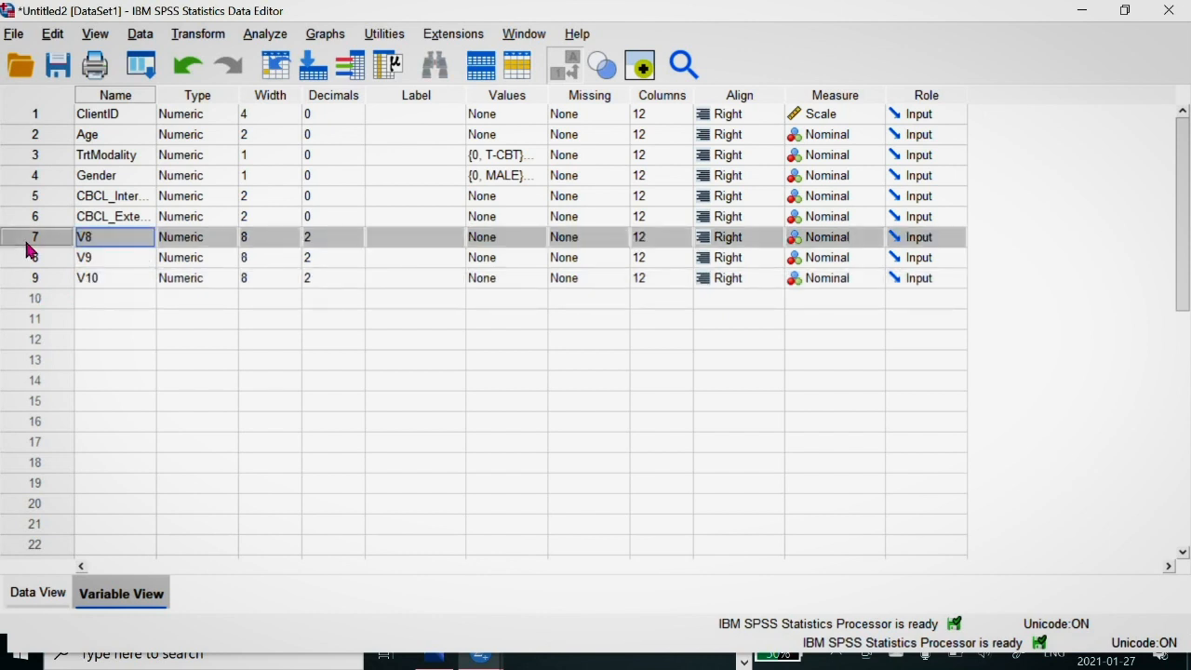
key(shift+Down)
key(shift+Down)
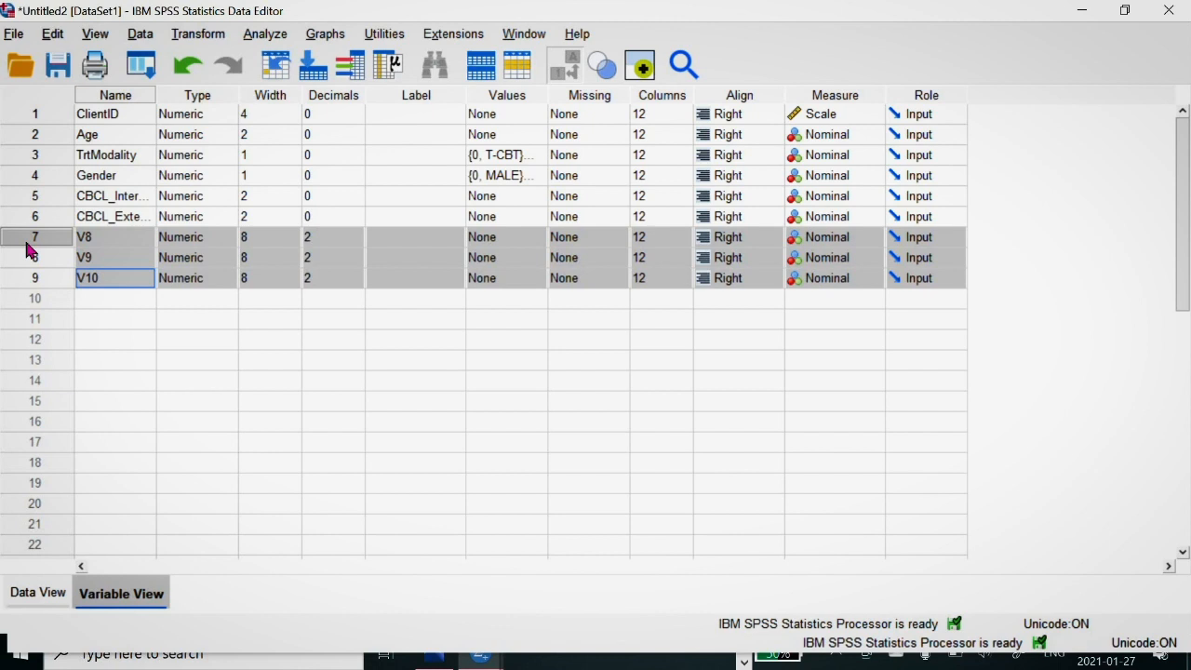
key(Delete)
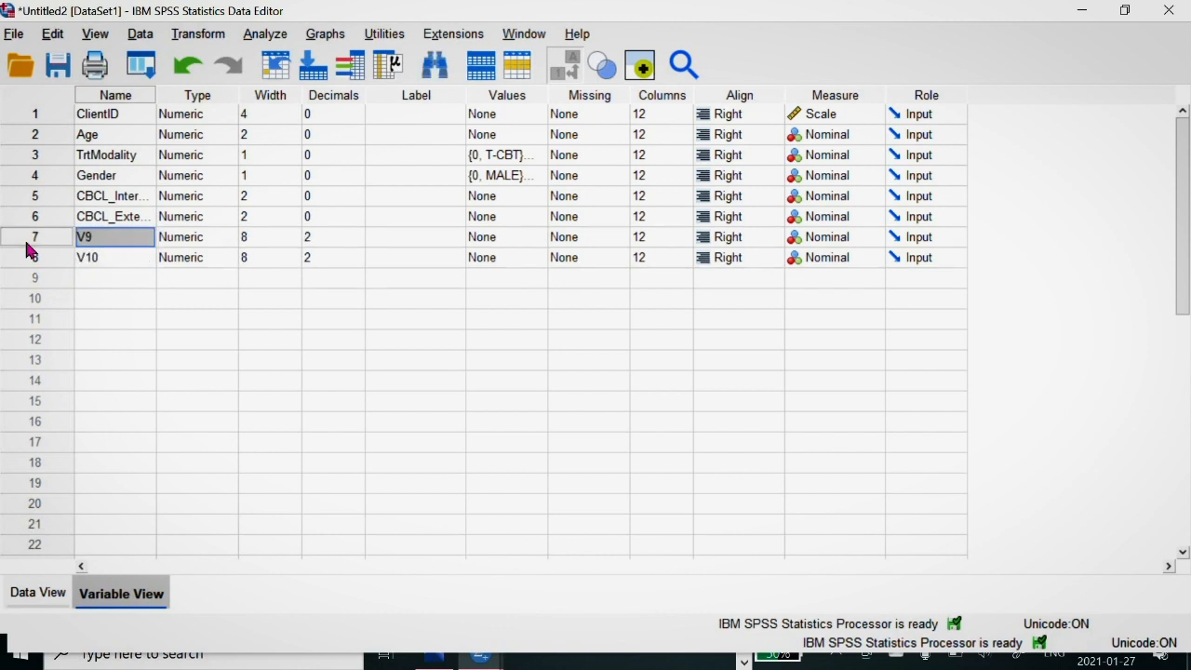
click(26, 244)
key(Delete)
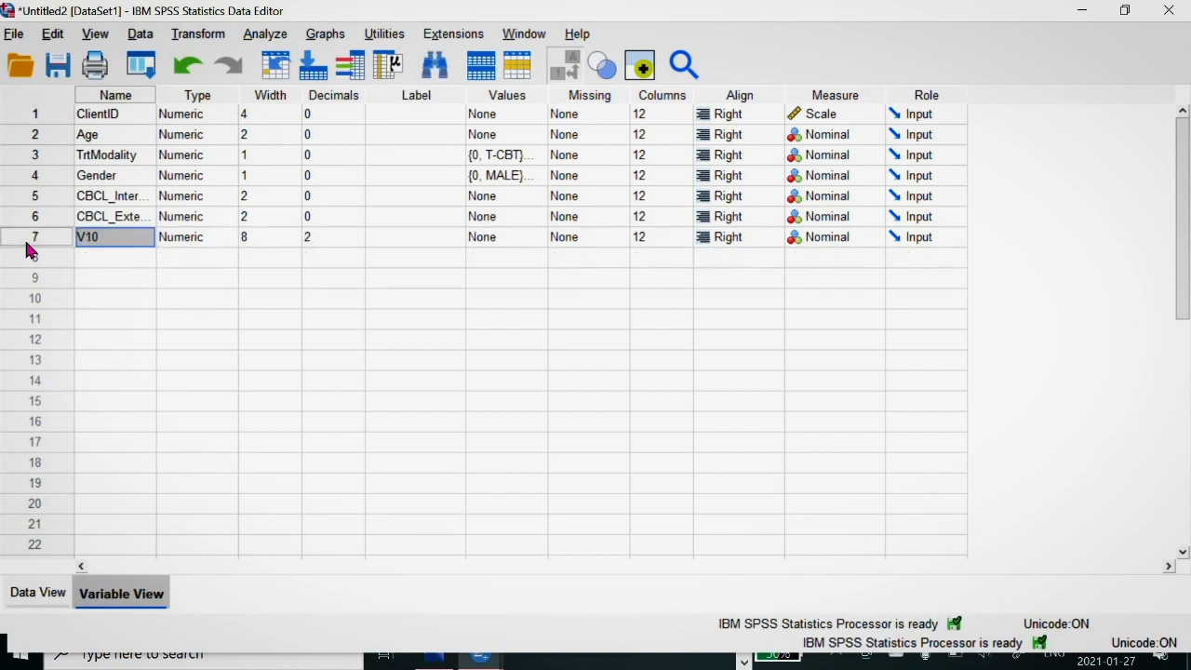
click(28, 249)
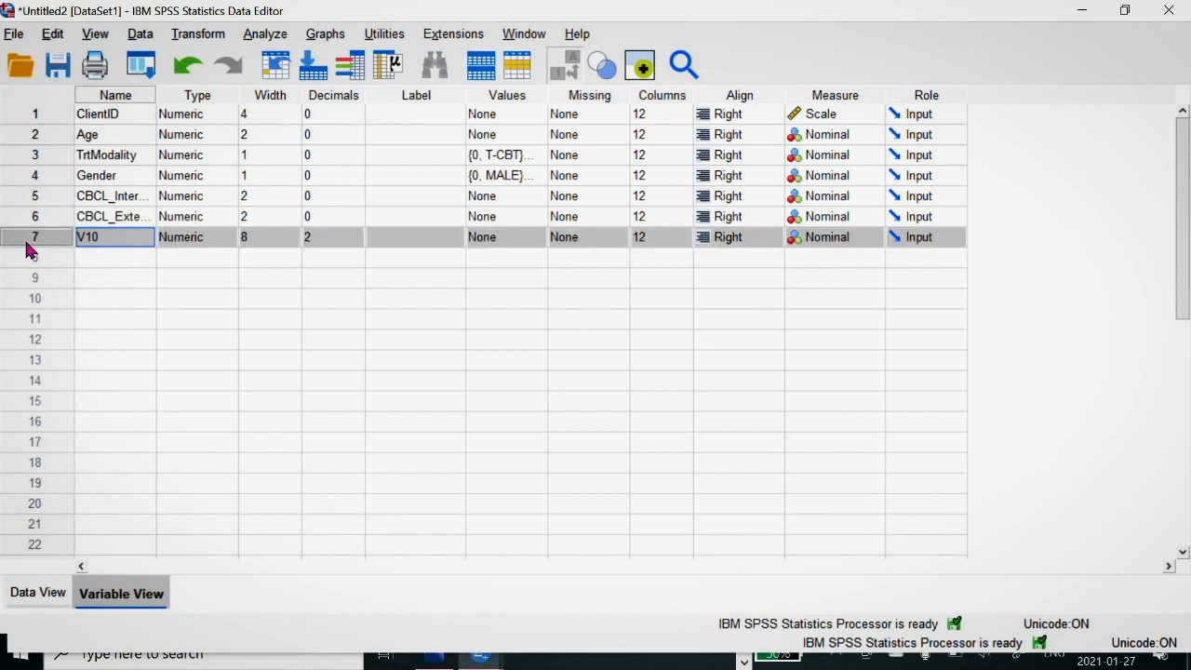
key(Delete)
Step: Return to the case data and toggle the value label display to compare numeric codes with their labels
click(41, 611)
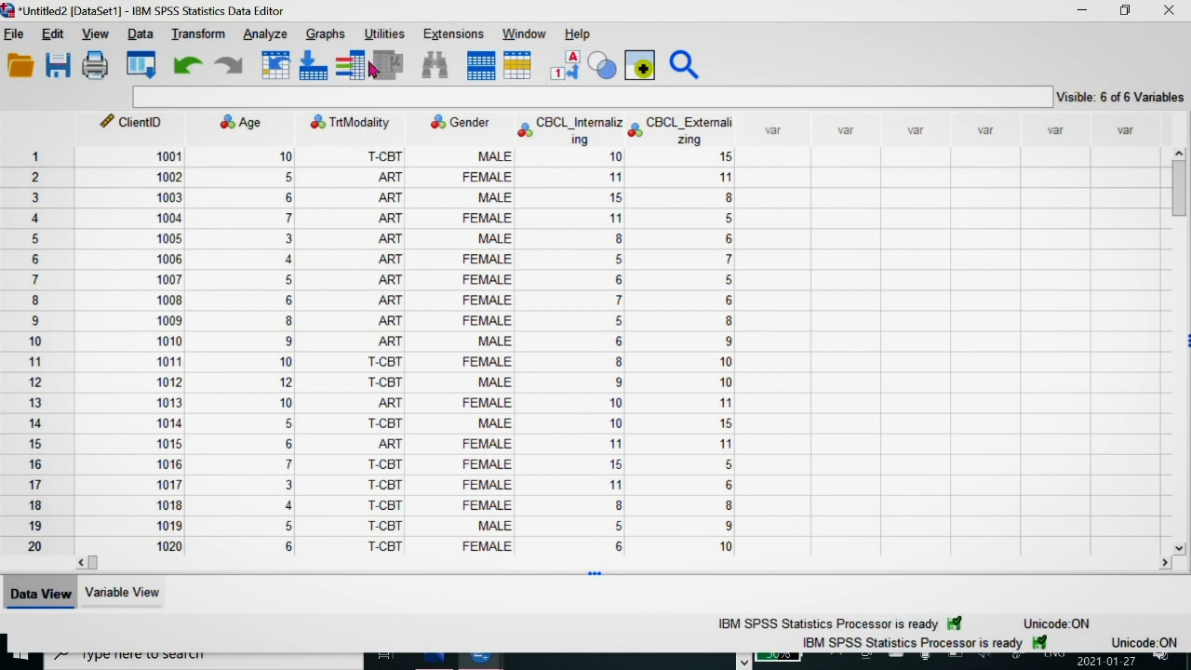
click(571, 73)
click(571, 73)
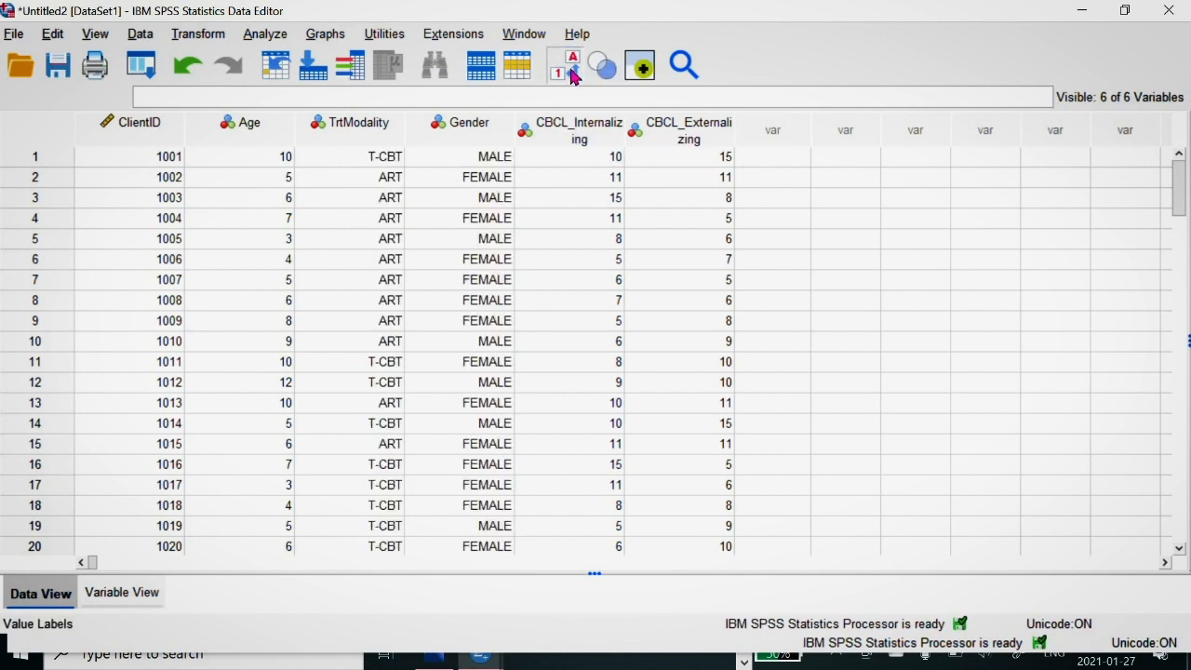
click(571, 73)
click(571, 73)
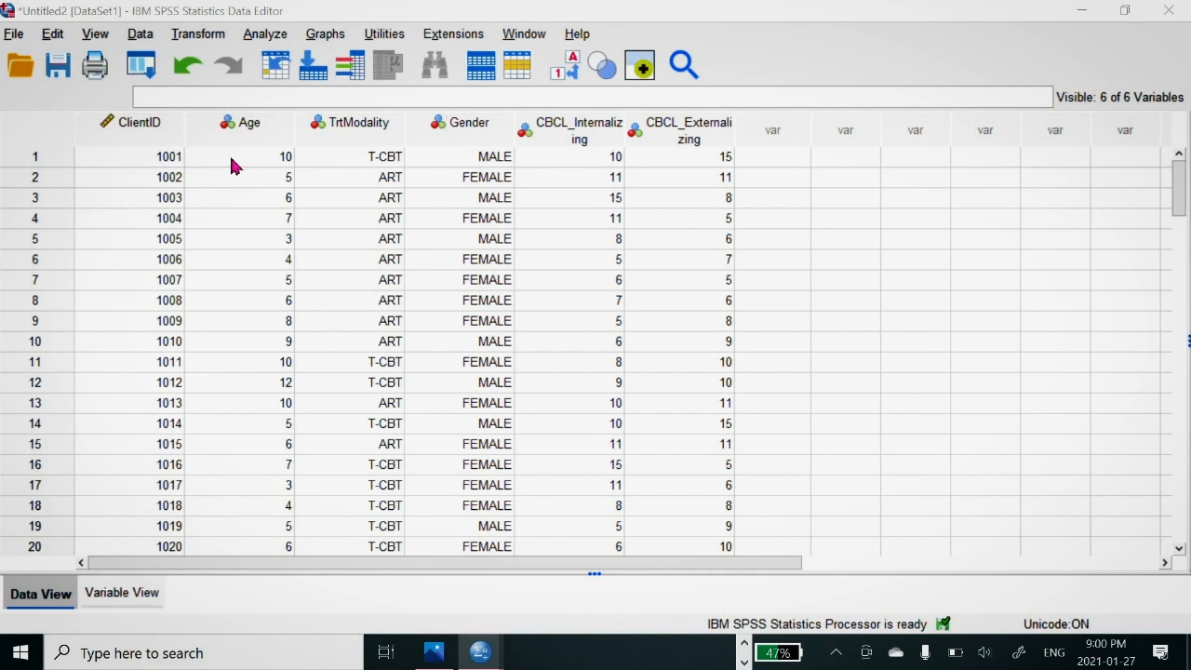
Step: Start Case Control Matching and add Age and Gender as the variables to match on
click(139, 34)
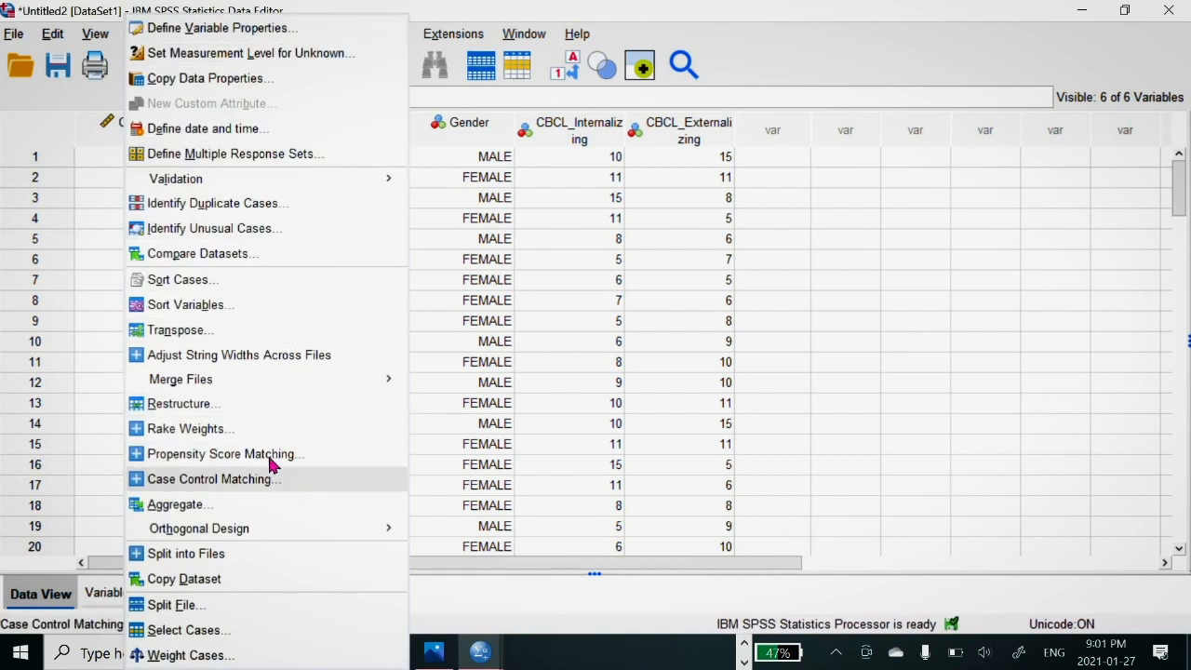
click(209, 479)
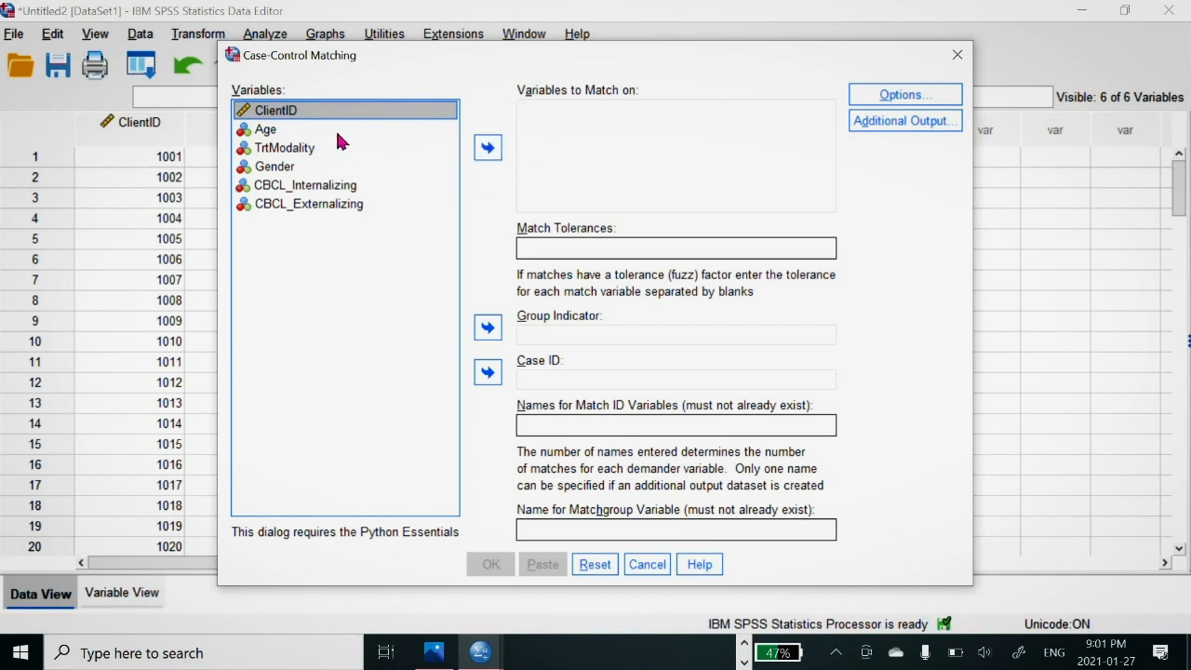
click(262, 130)
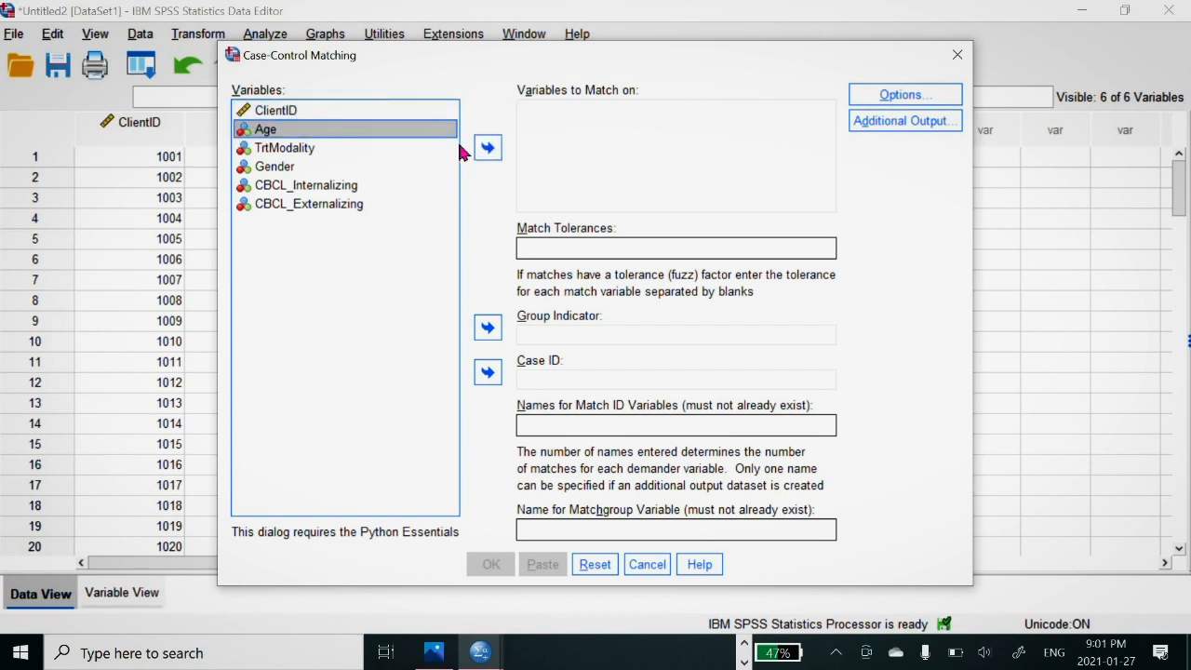
click(487, 147)
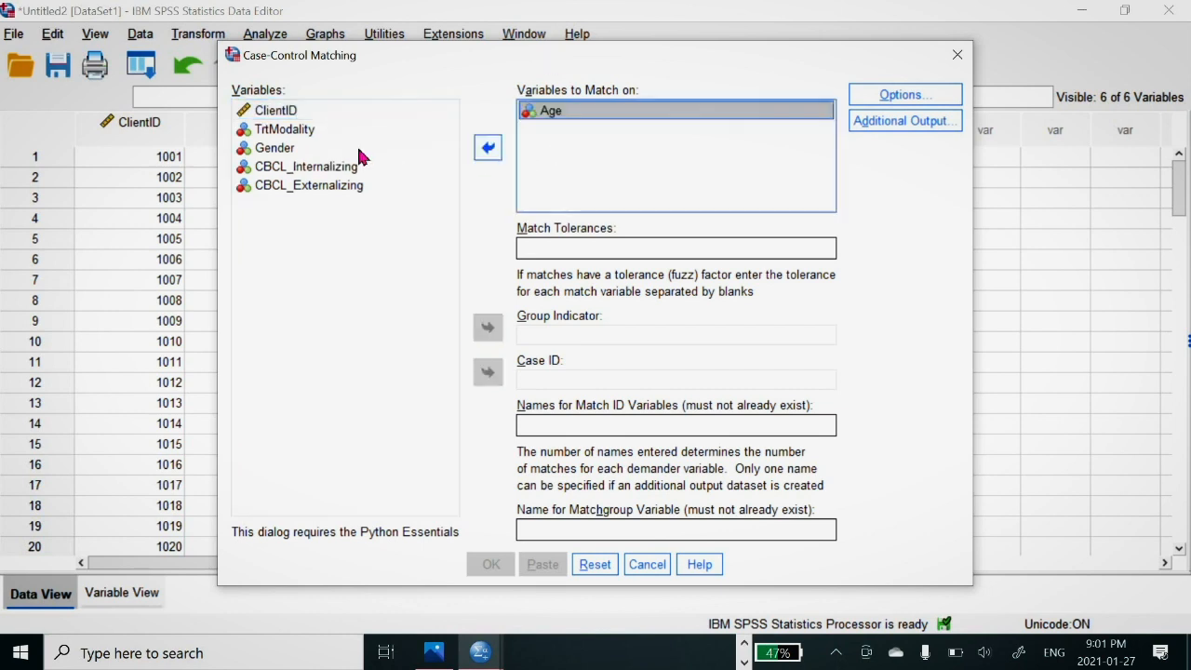
click(292, 150)
click(487, 147)
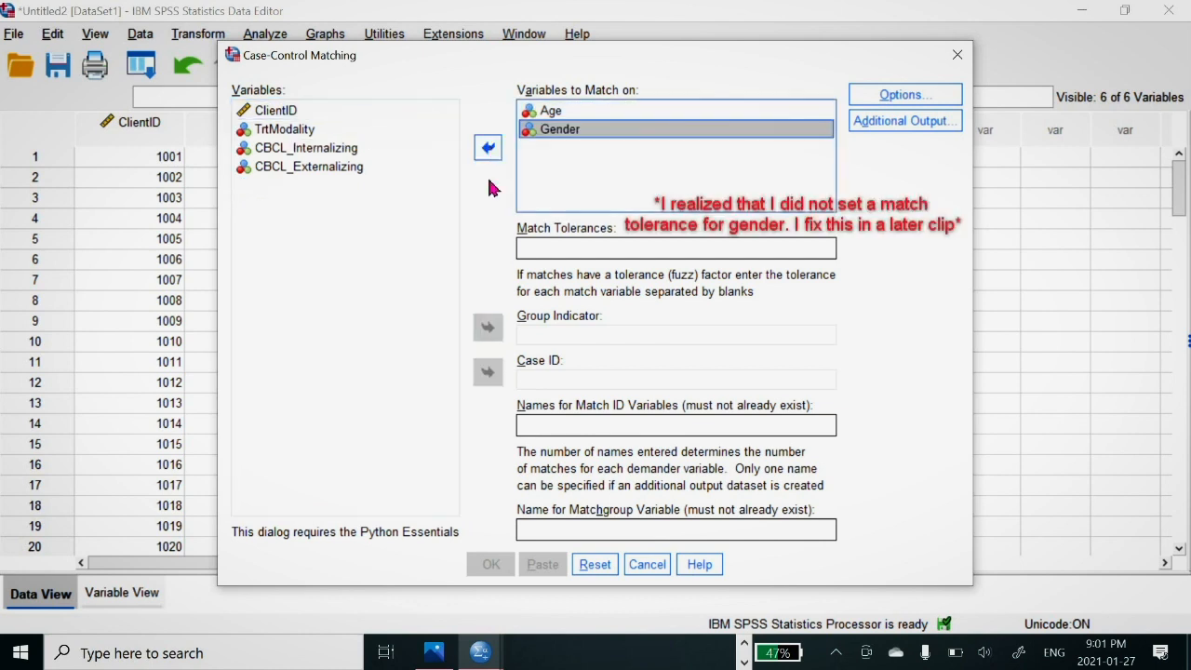
Step: Enter a single match tolerance of 0 for the case-control matching variables
click(555, 247)
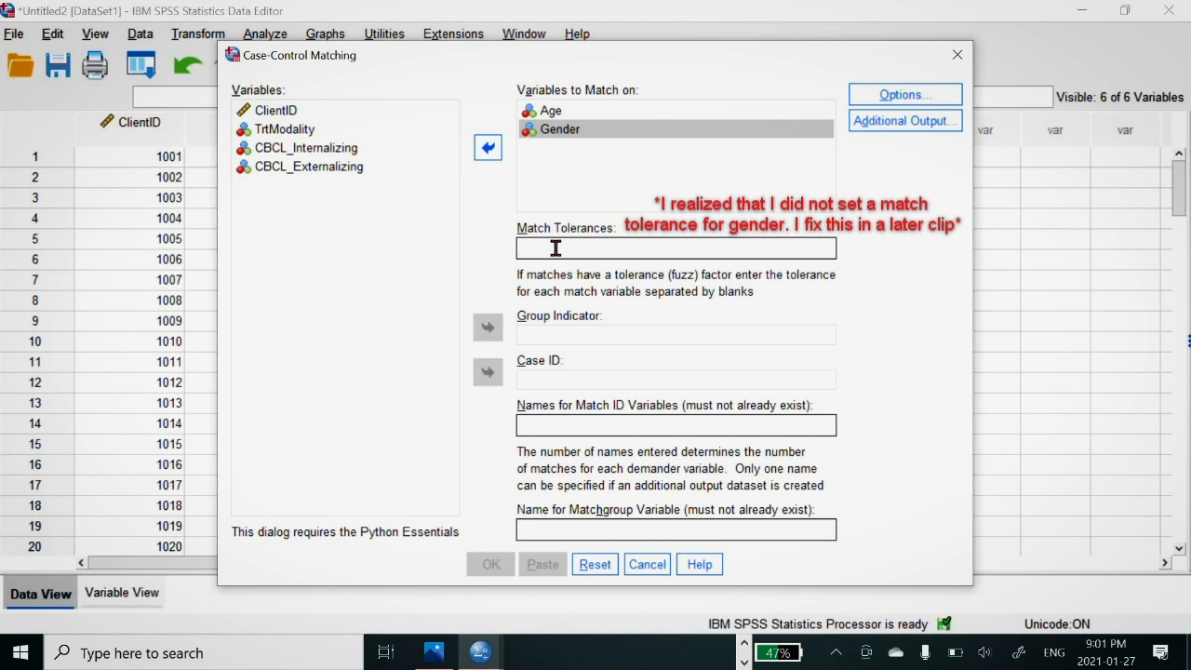
click(532, 121)
click(534, 119)
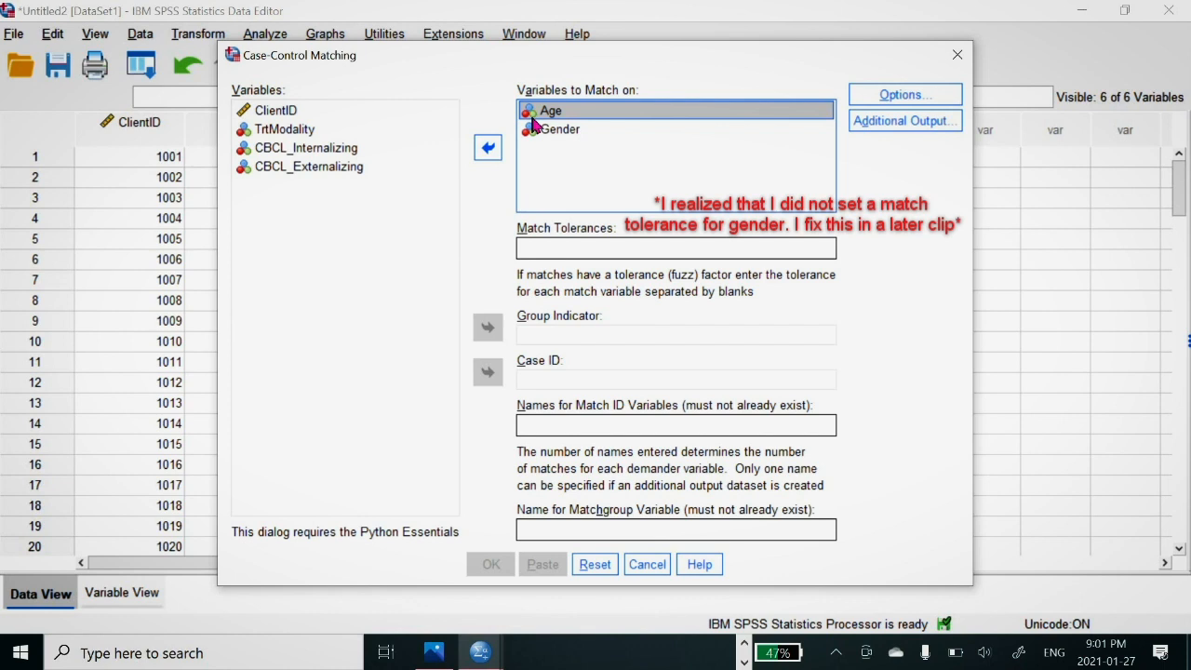
click(533, 247)
text(0)
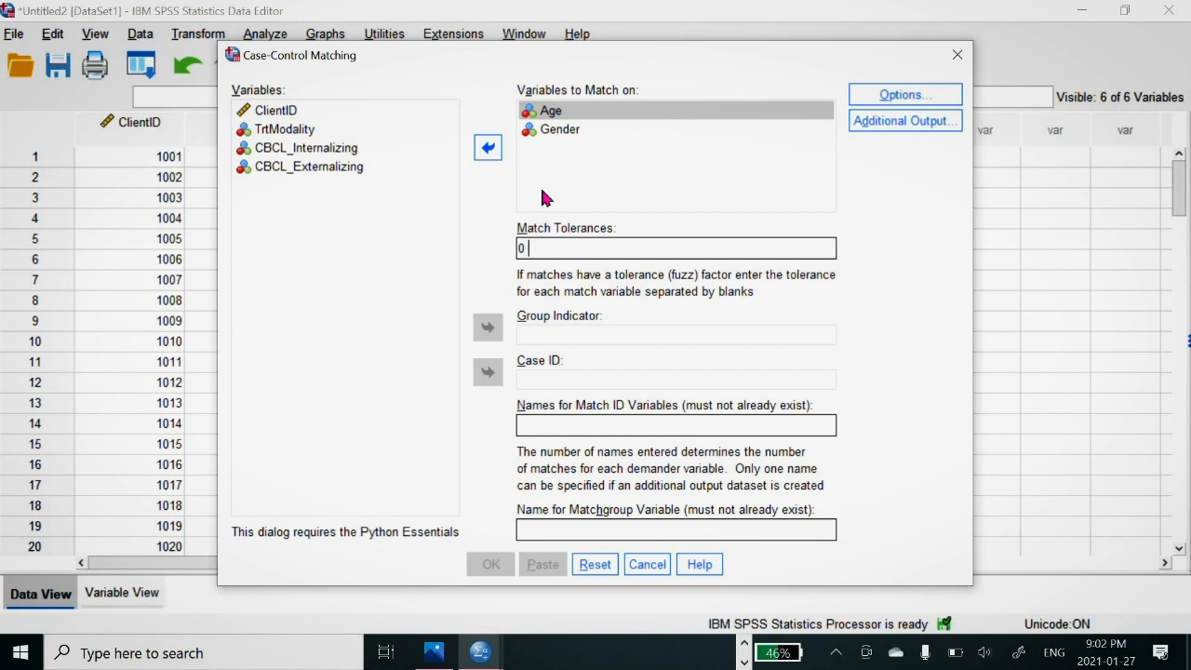
click(531, 135)
click(531, 135)
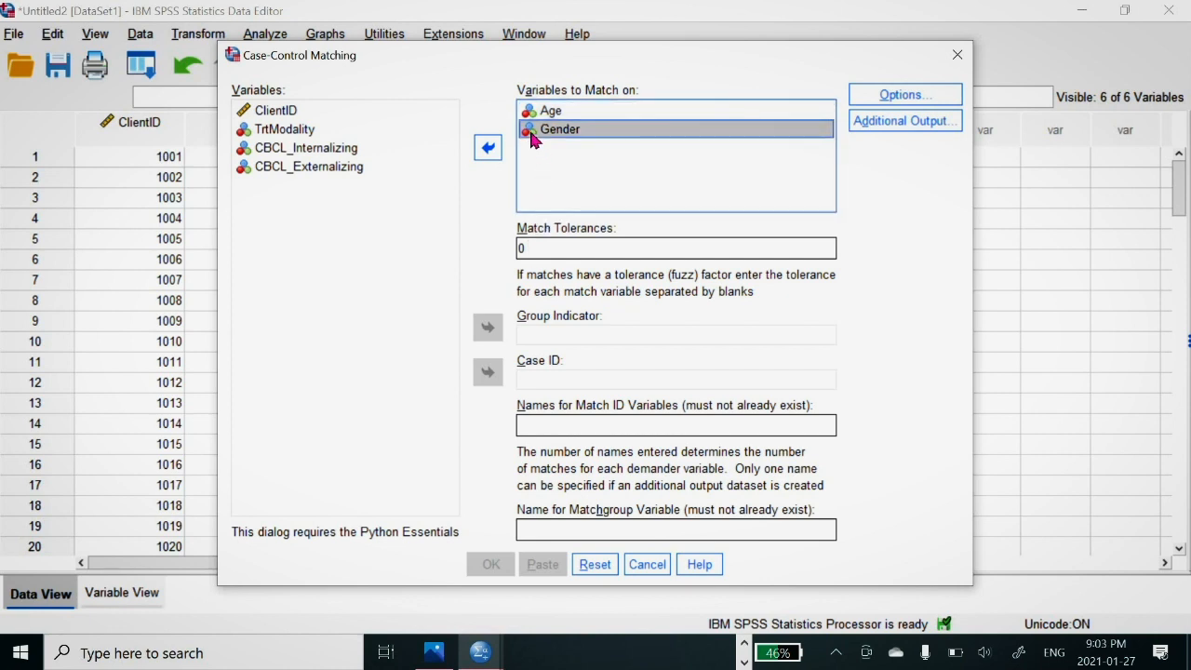
click(533, 249)
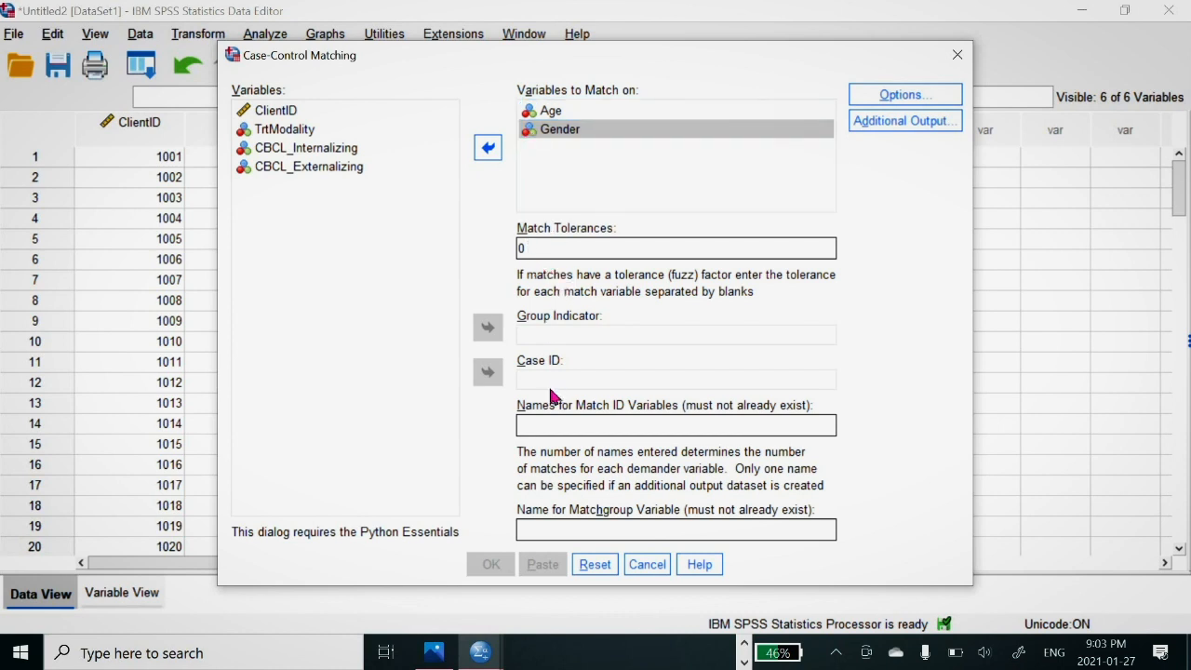
Step: Assign TrtModality as the group indicator and ClientID as the case ID for the matching
click(547, 337)
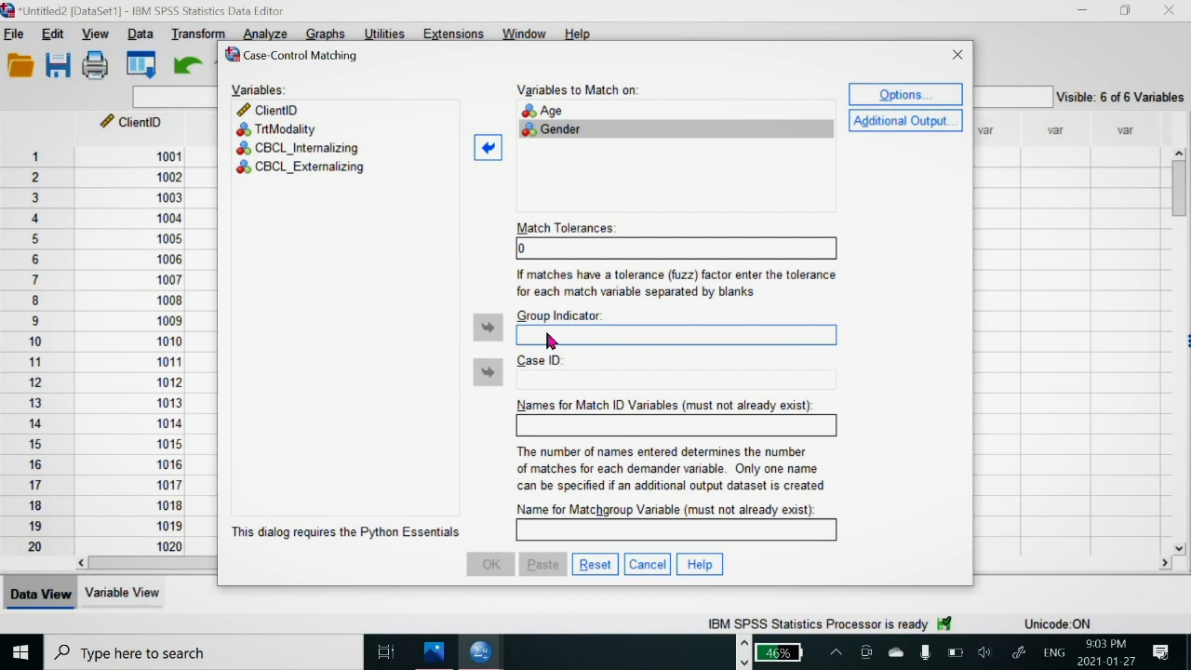
click(292, 136)
click(488, 325)
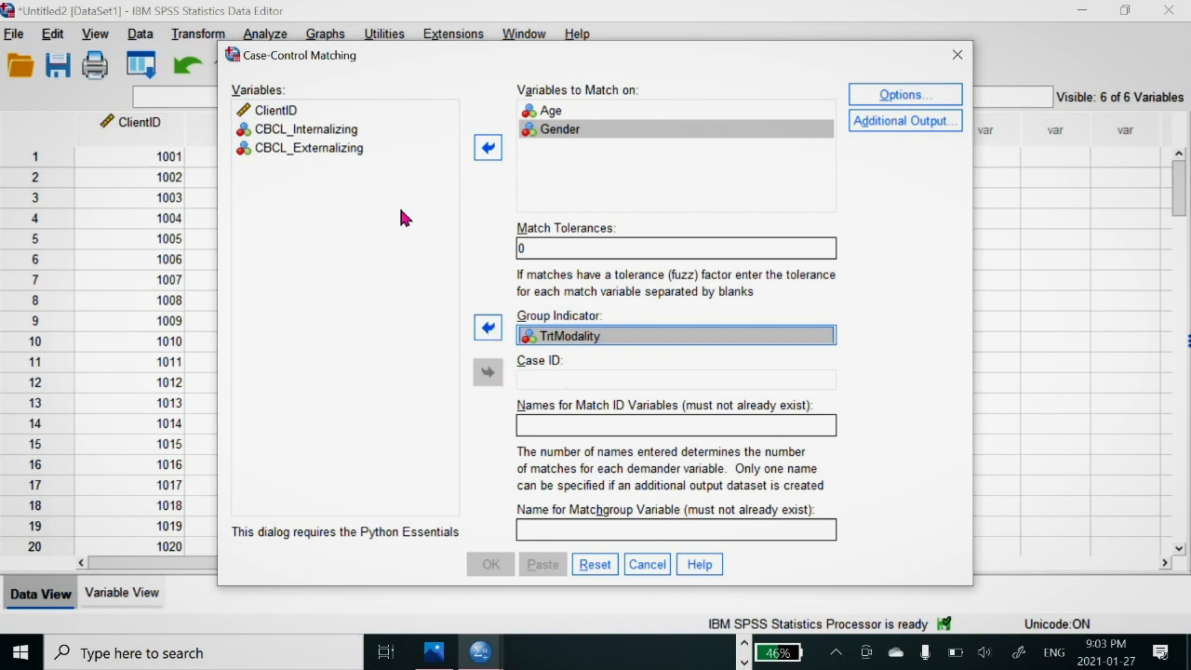
click(276, 111)
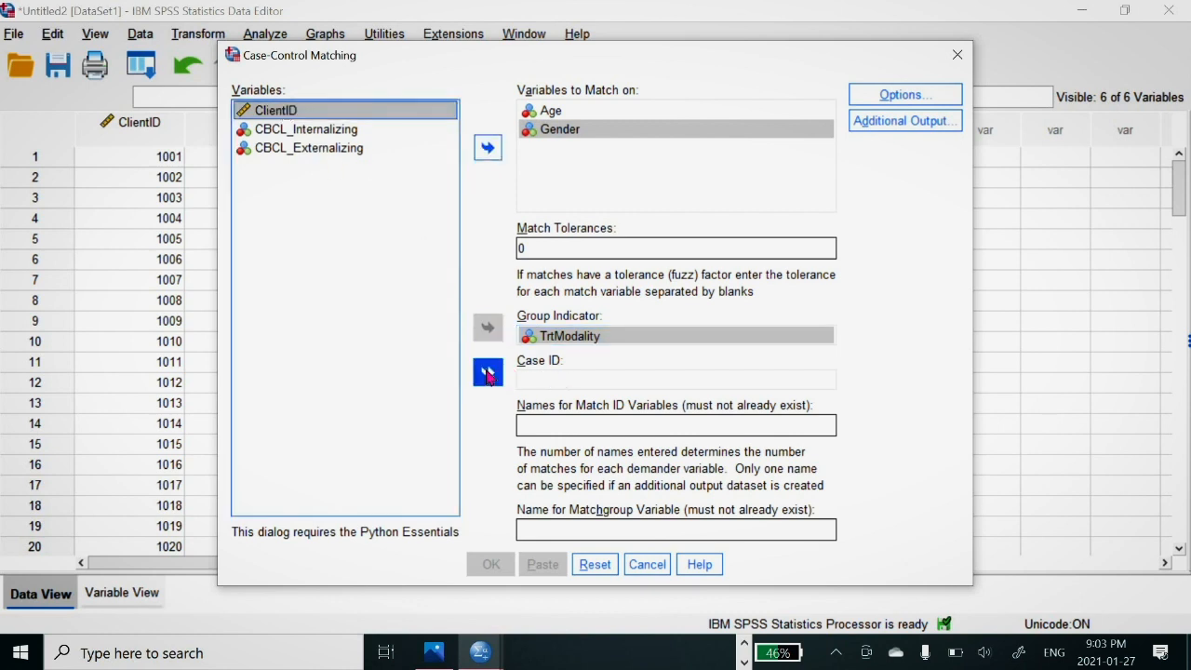
click(488, 371)
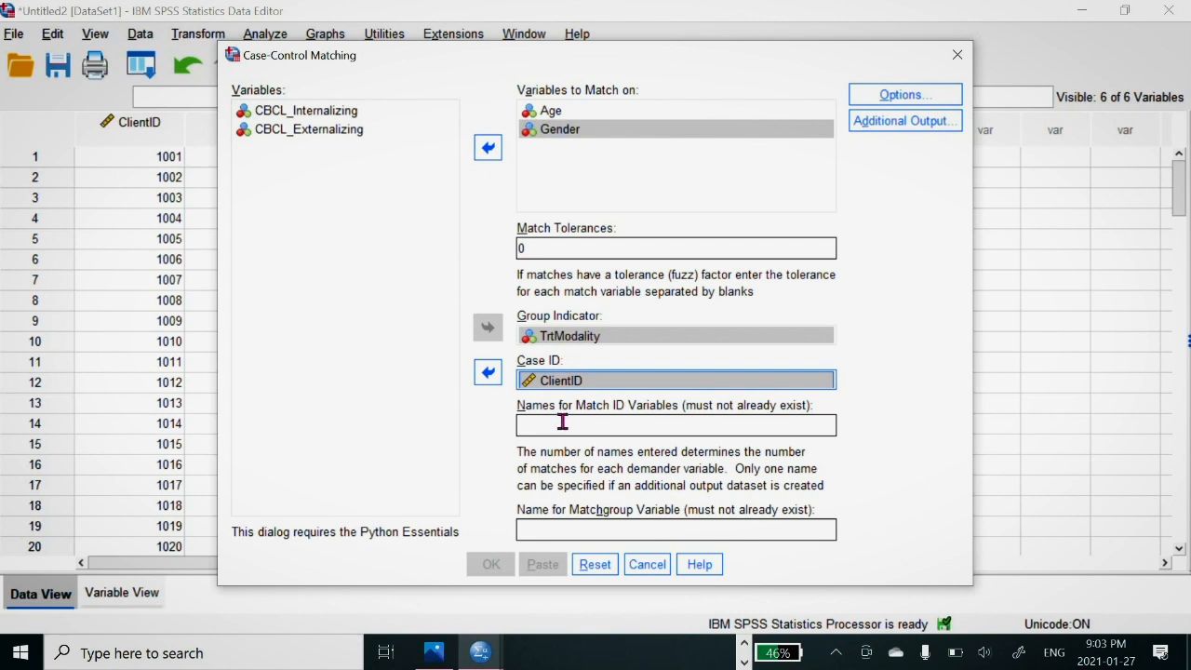
Step: Name the match ID variable matchid and the matchgroup variable trt
click(563, 423)
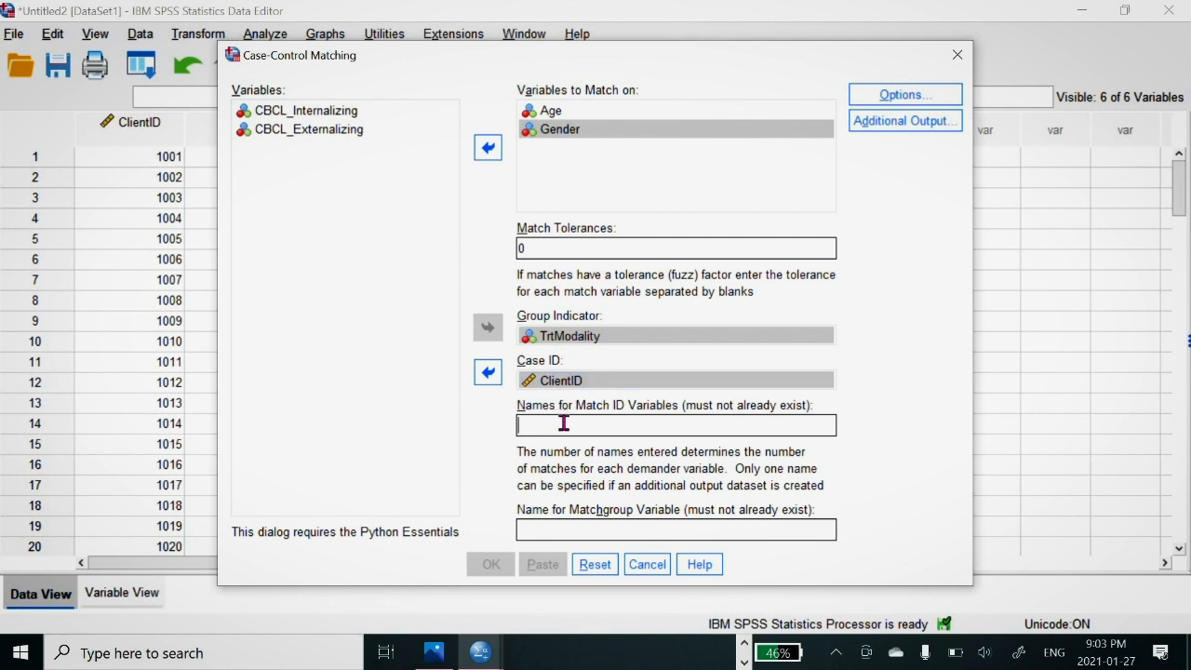
text(MT)
key(BackSpace)
key(BackSpace)
key(Caps_Lock)
text(mat)
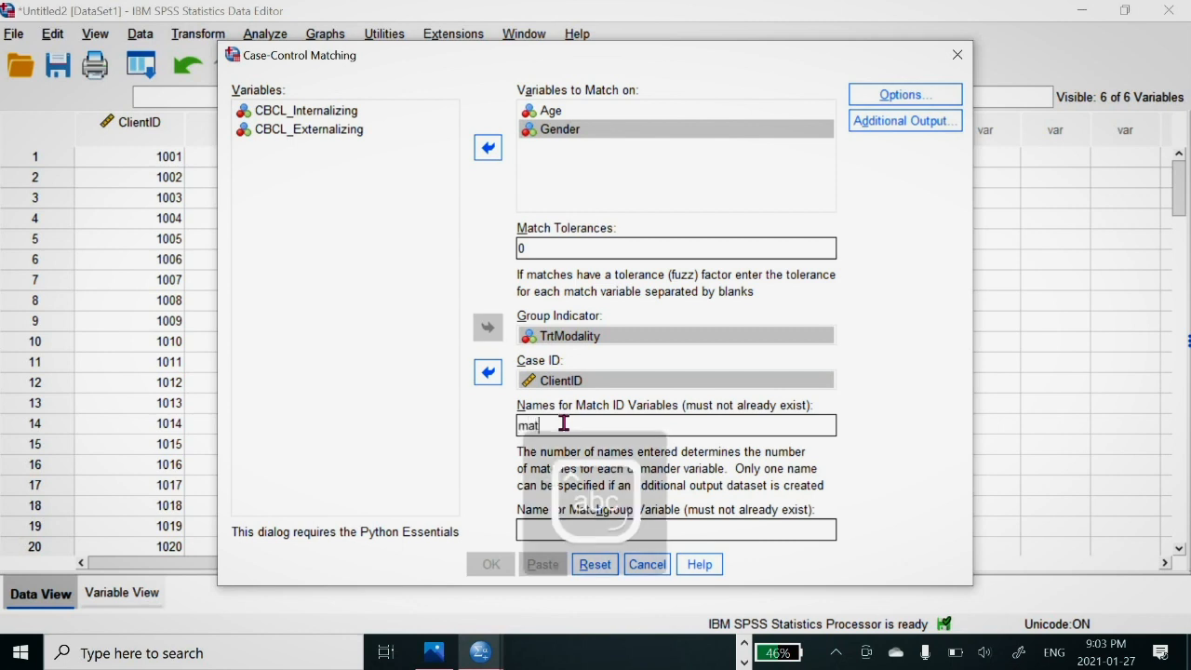
text(ch1d)
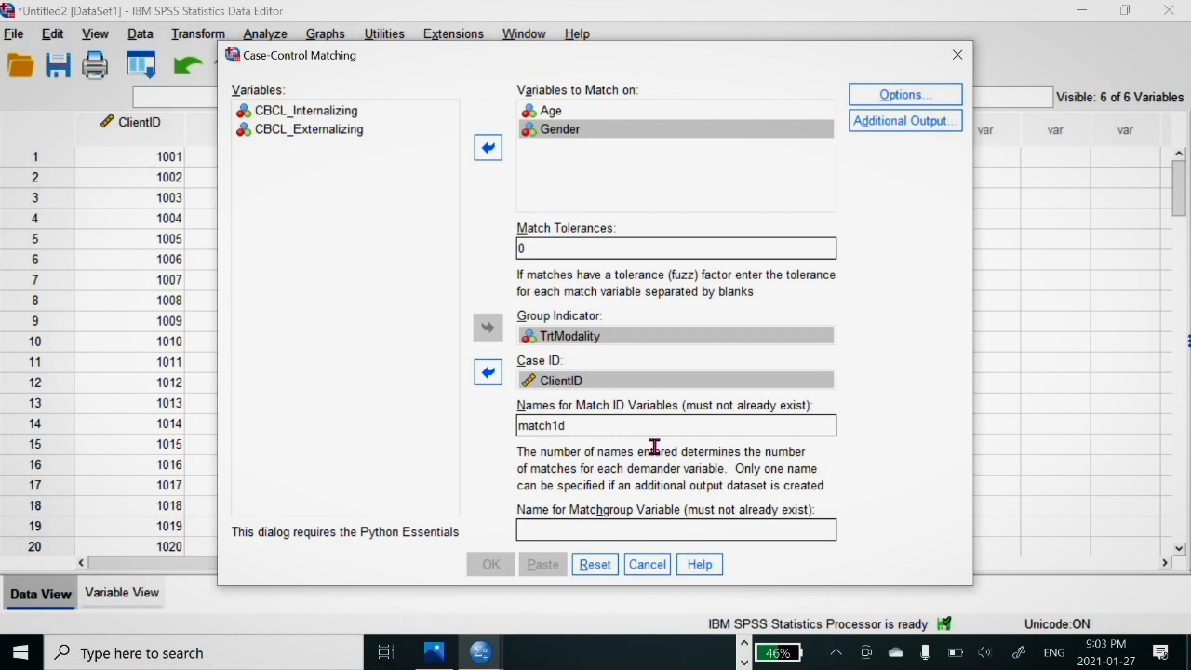
key(BackSpace)
key(BackSpace)
text(id)
click(551, 534)
text(trt)
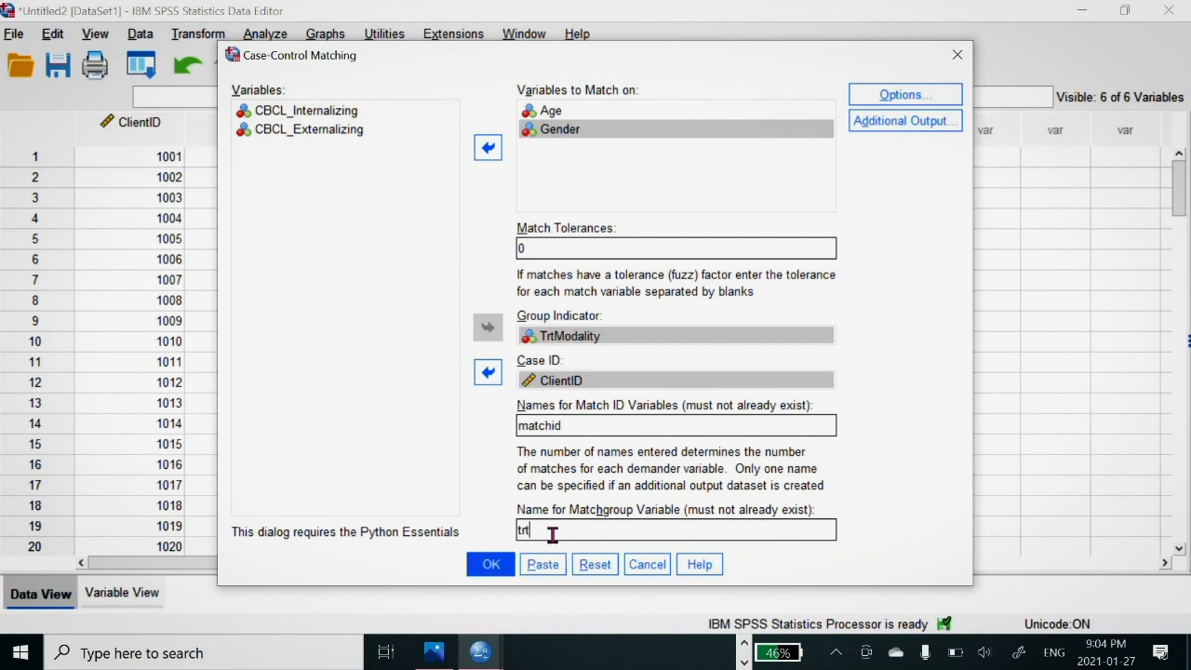
Step: Request an additional output dataset of matches named trtmatches and run the case-control matching
click(920, 133)
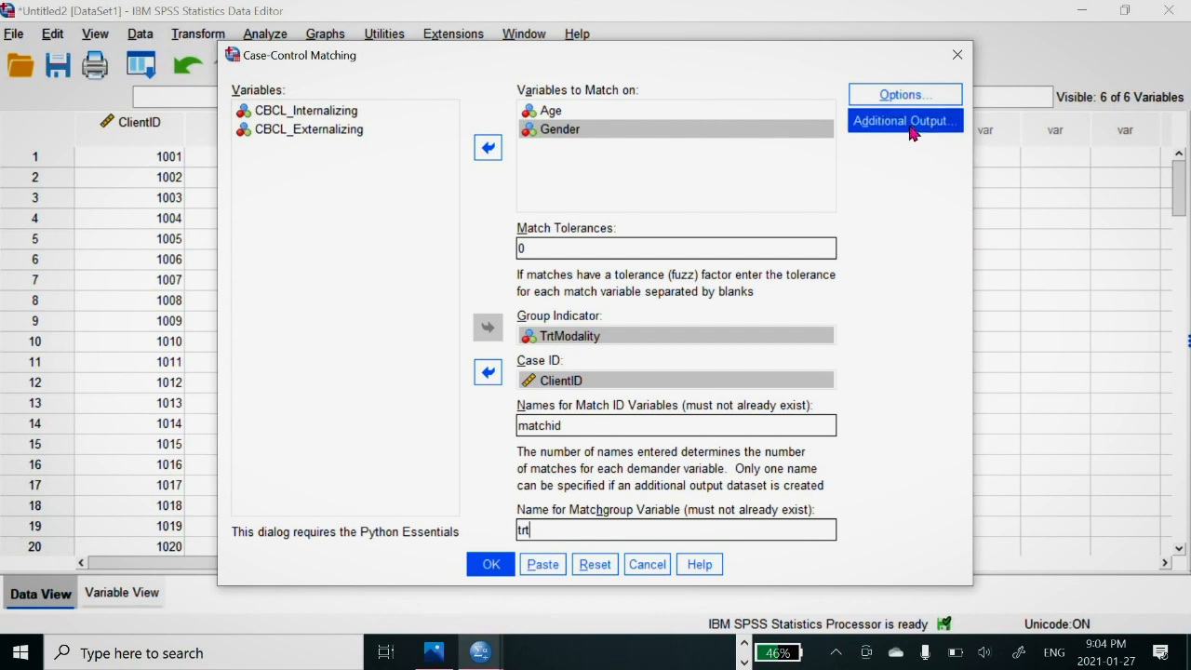
click(906, 122)
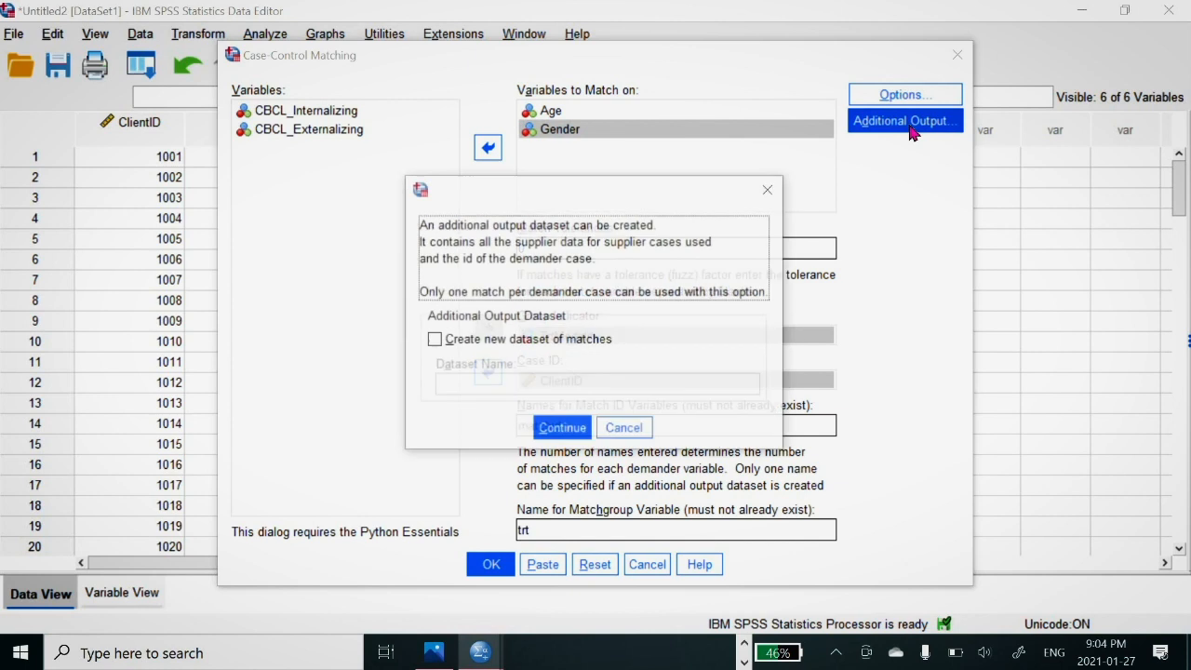
click(433, 340)
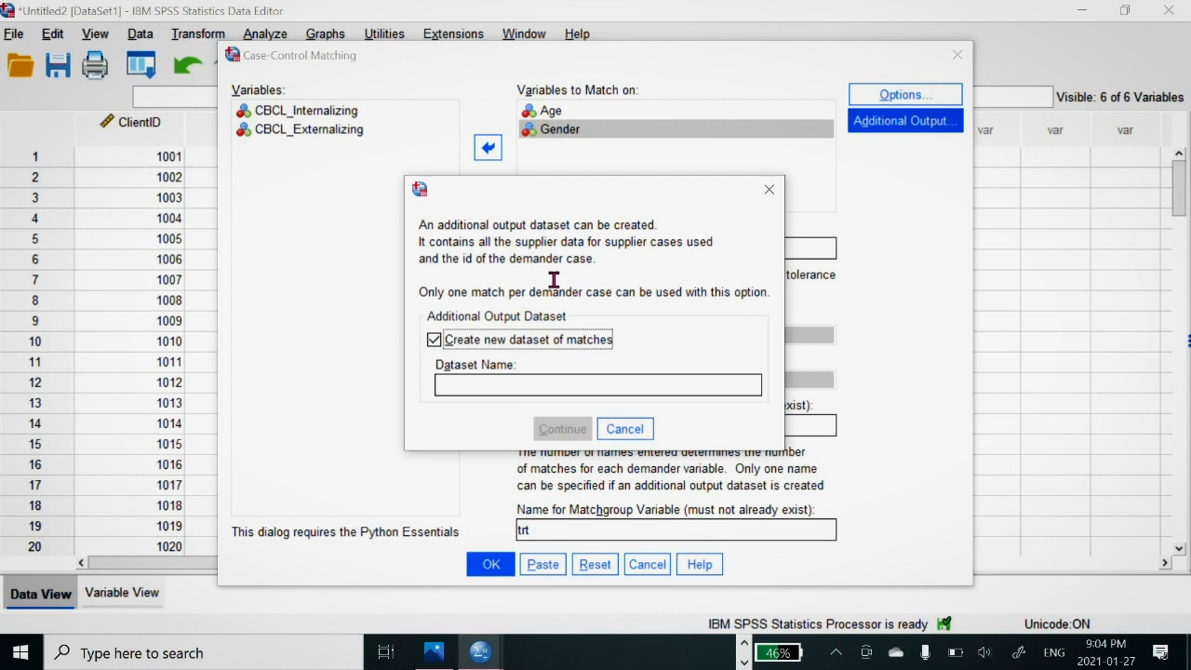
click(463, 385)
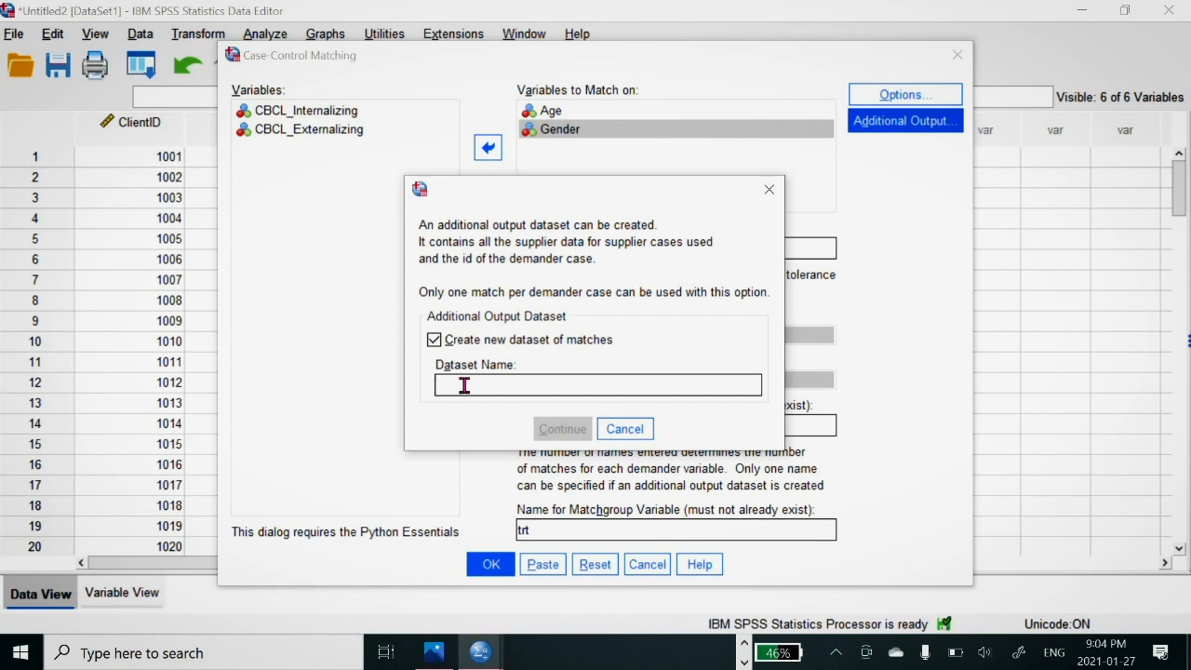
text(tret)
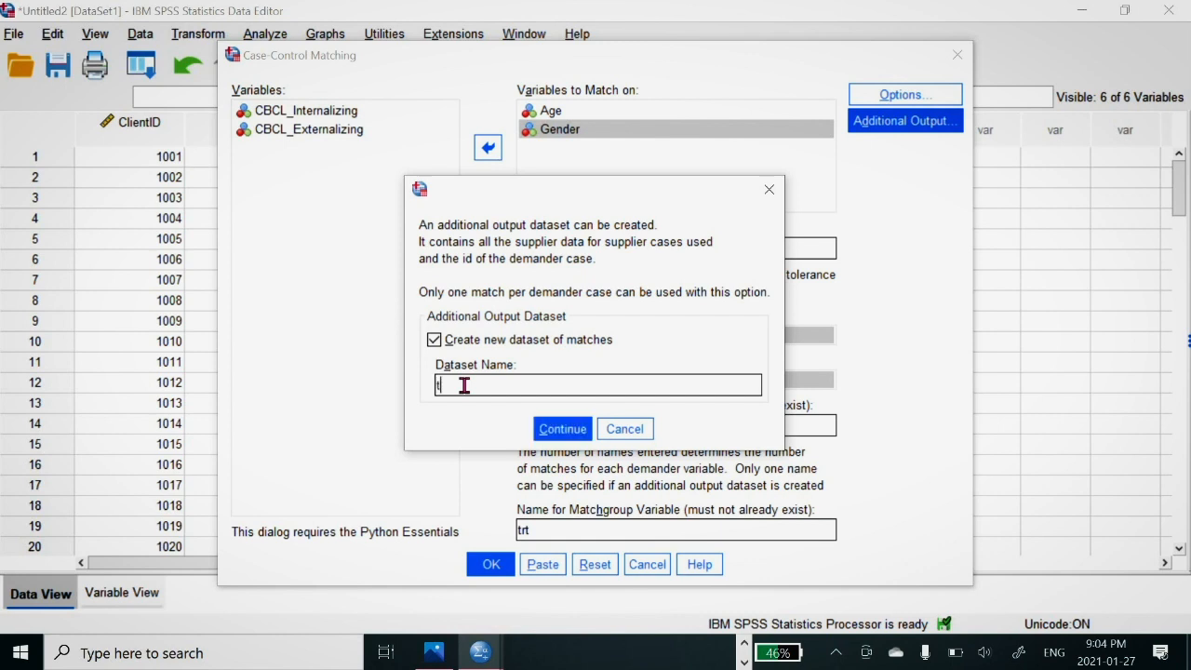
key(BackSpace)
text(tmatches)
click(561, 428)
click(490, 564)
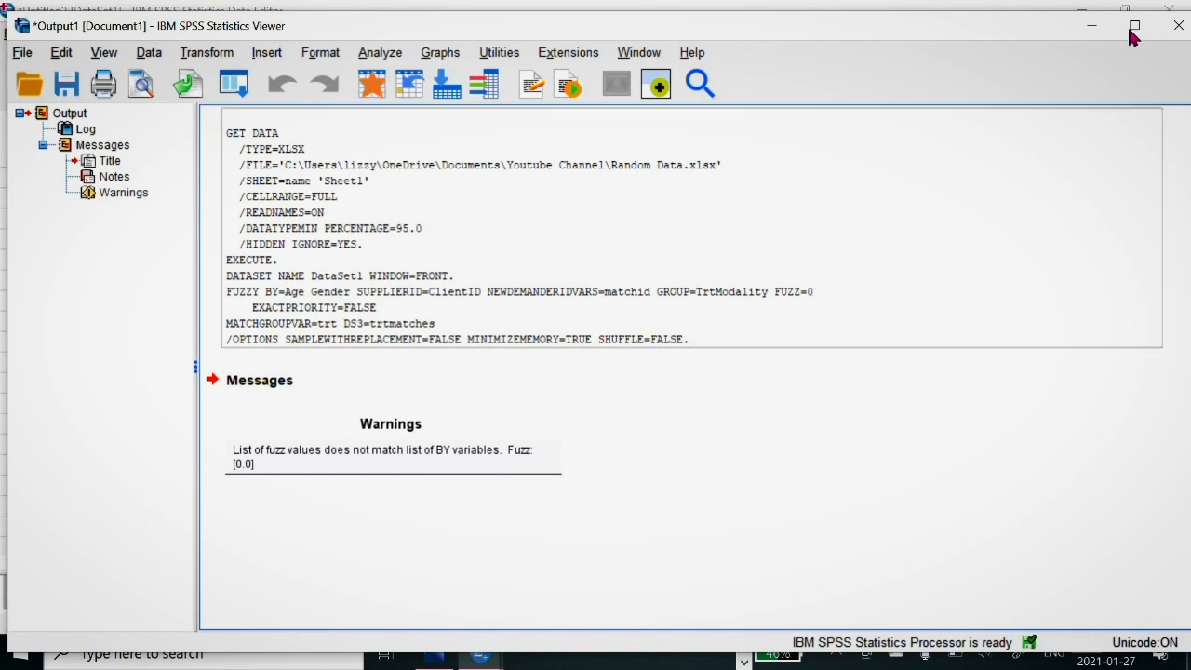
Step: Reopen Case Control Matching on DataSet1, set the match tolerances to 0 0 and run the matching again
click(1091, 25)
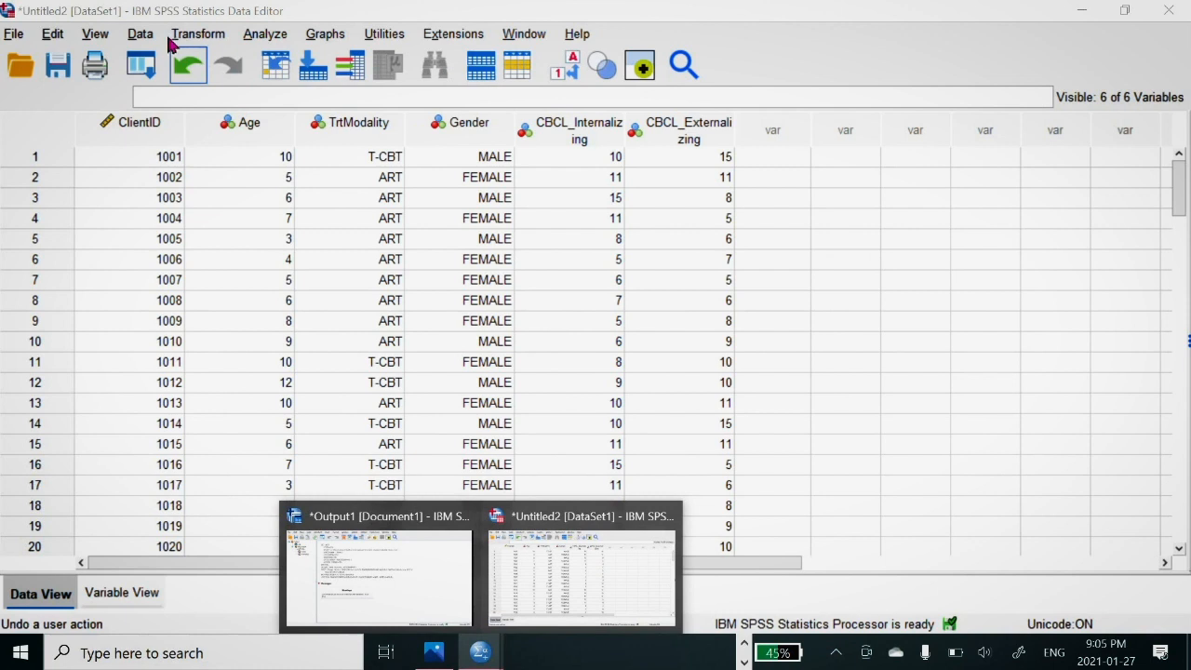
click(139, 34)
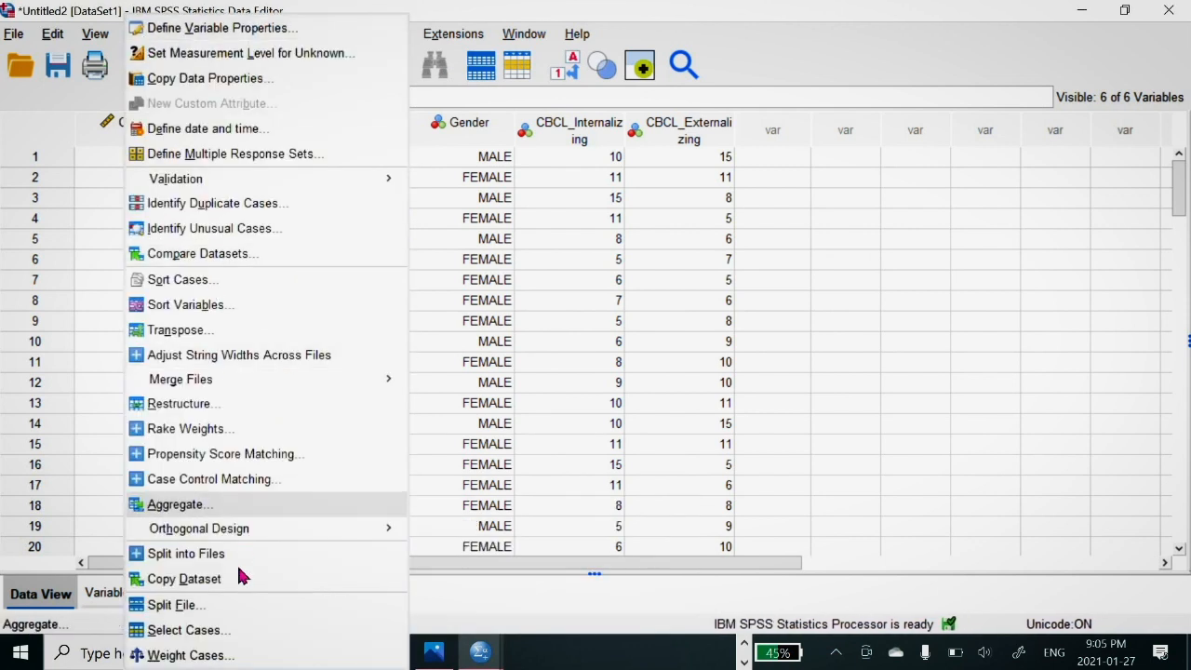
click(266, 479)
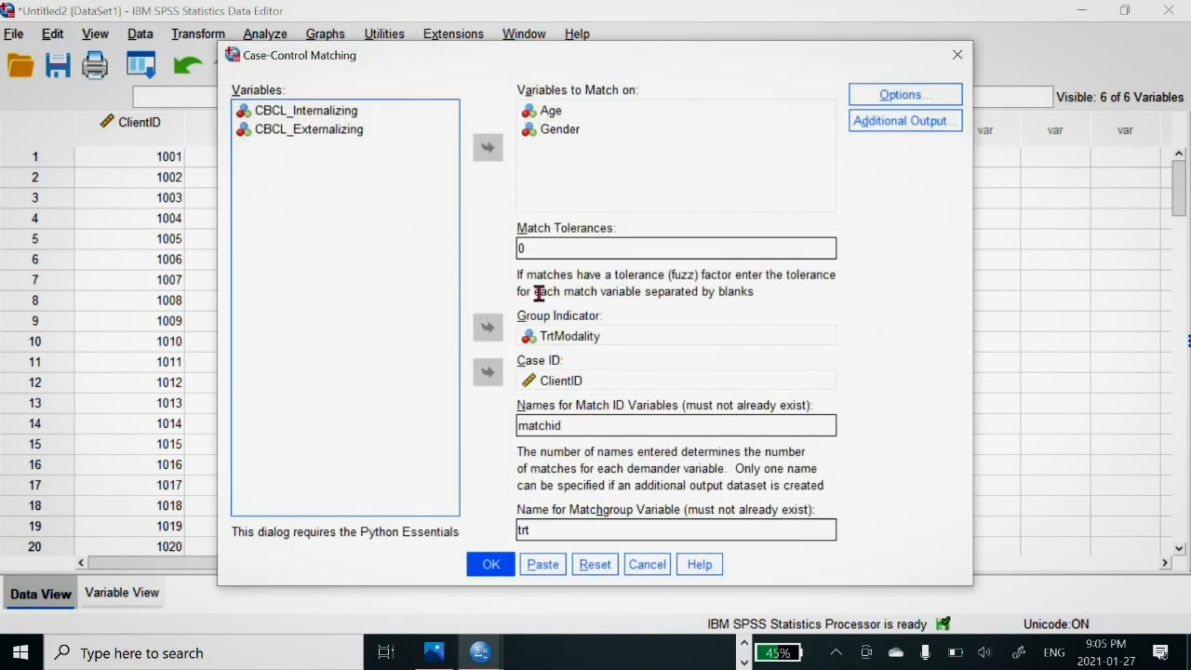
click(547, 240)
text(0 0)
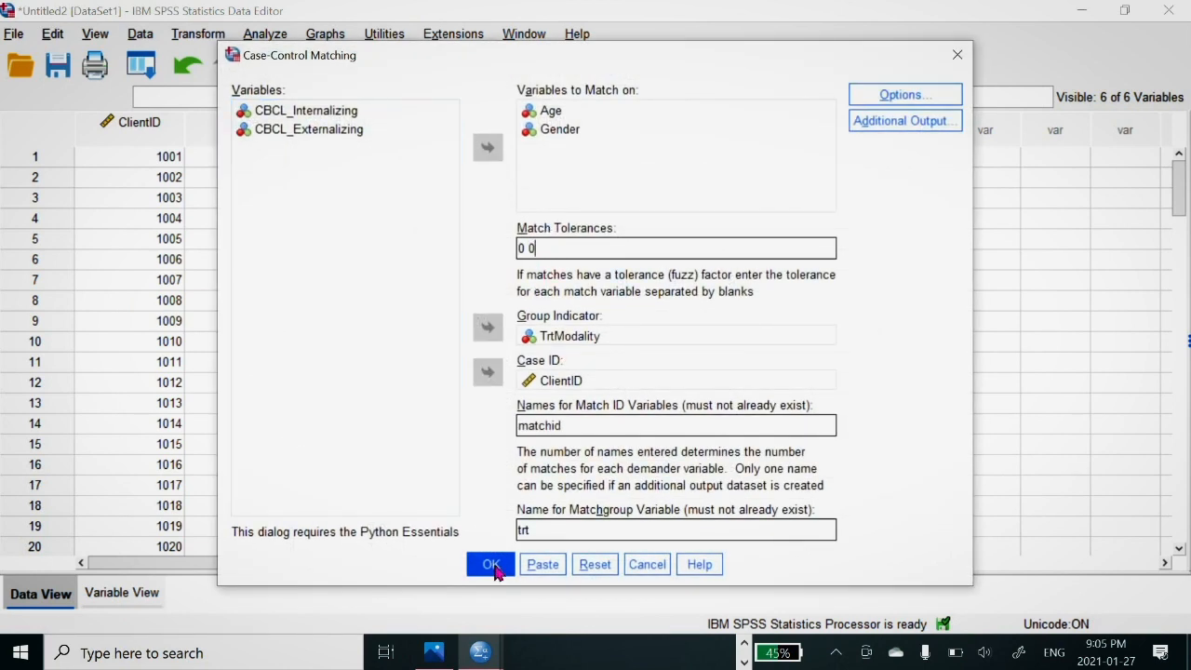
click(492, 564)
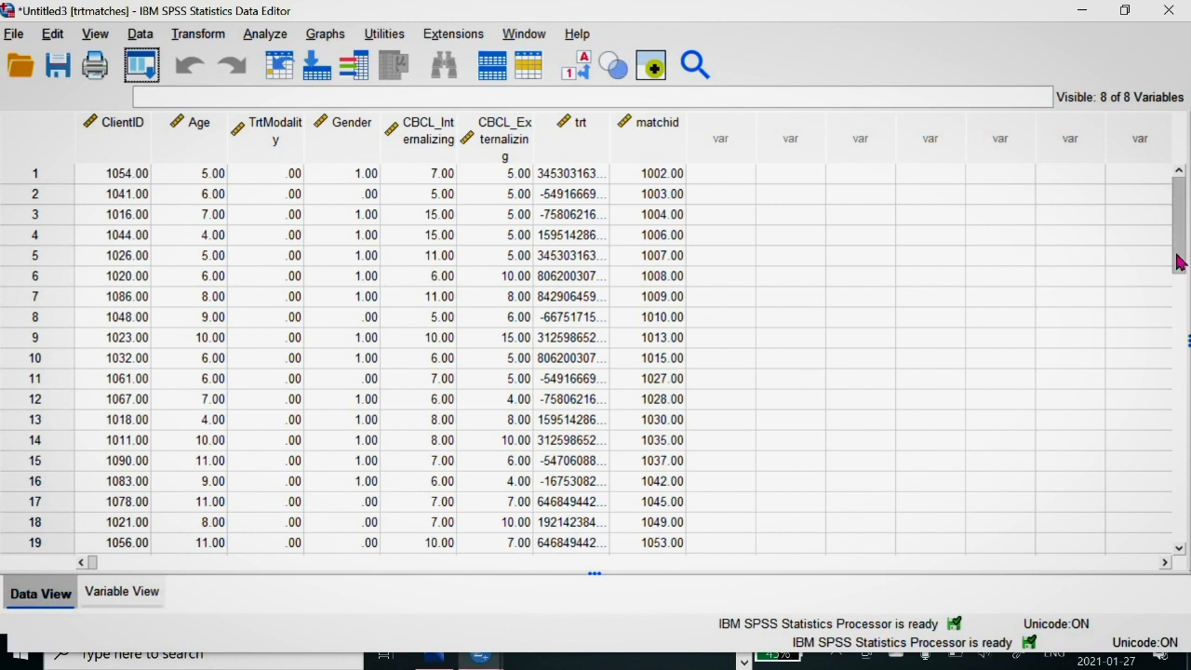
Step: Examine the cases, TrtModality and matchid columns in the trtmatches dataset, and switch to DataSet1 to compare its match results
scroll(1177, 298, down, 8)
scroll(1178, 298, up, 8)
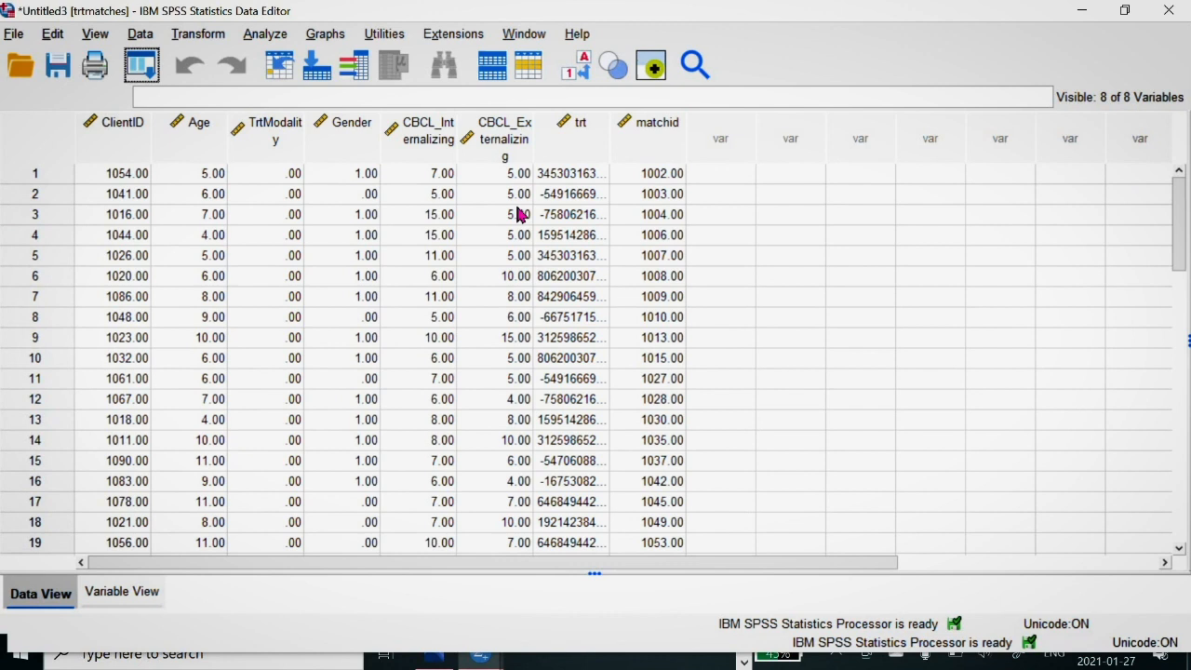
click(570, 74)
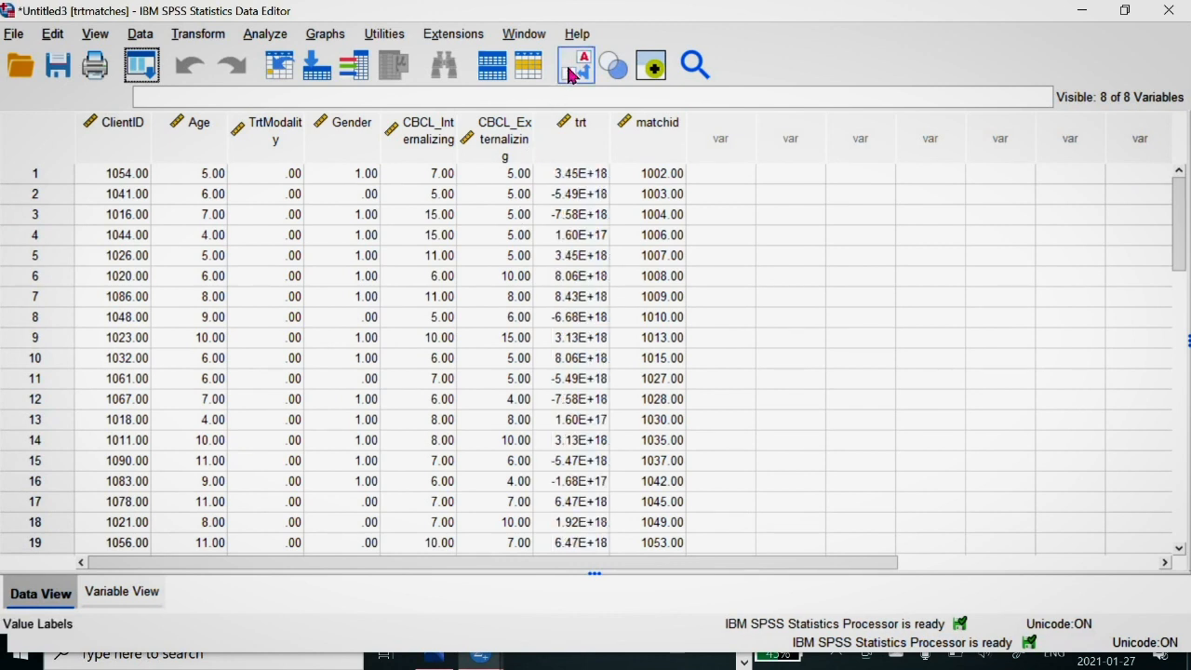
click(293, 135)
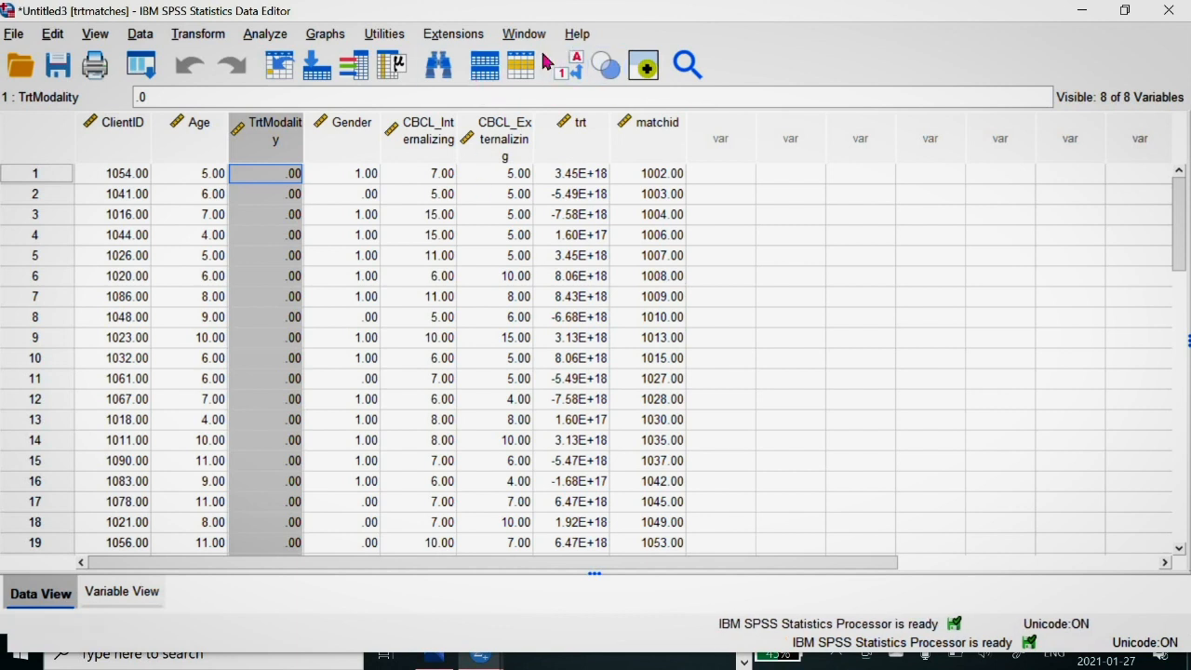
click(666, 142)
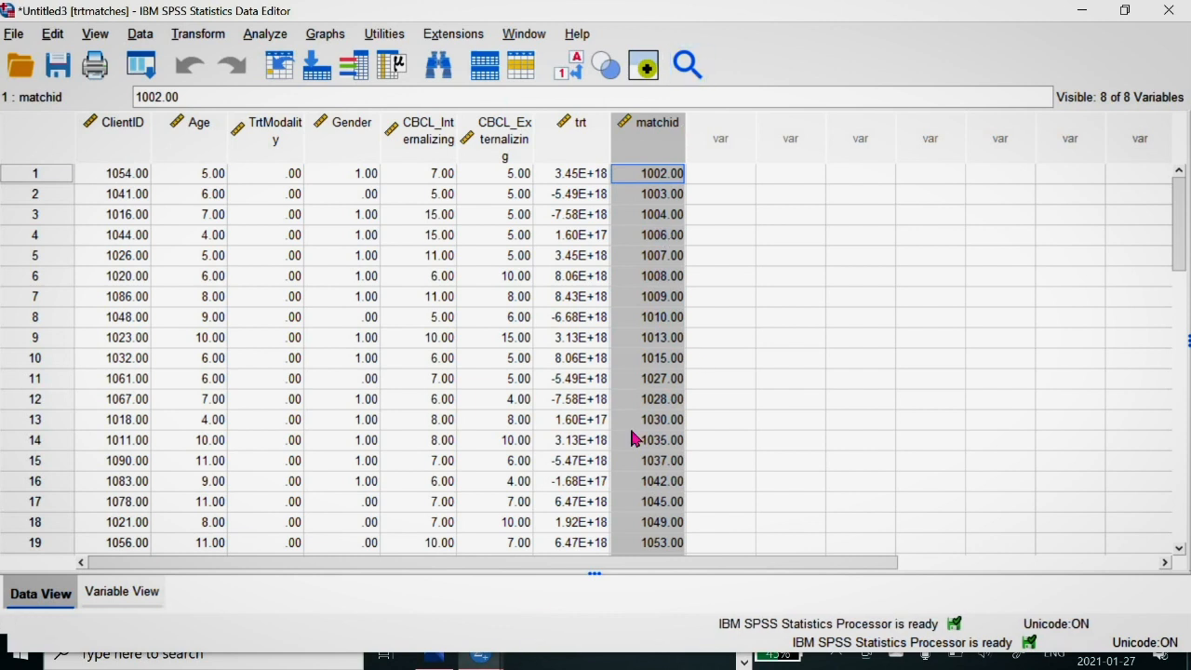
mouse_move(481, 653)
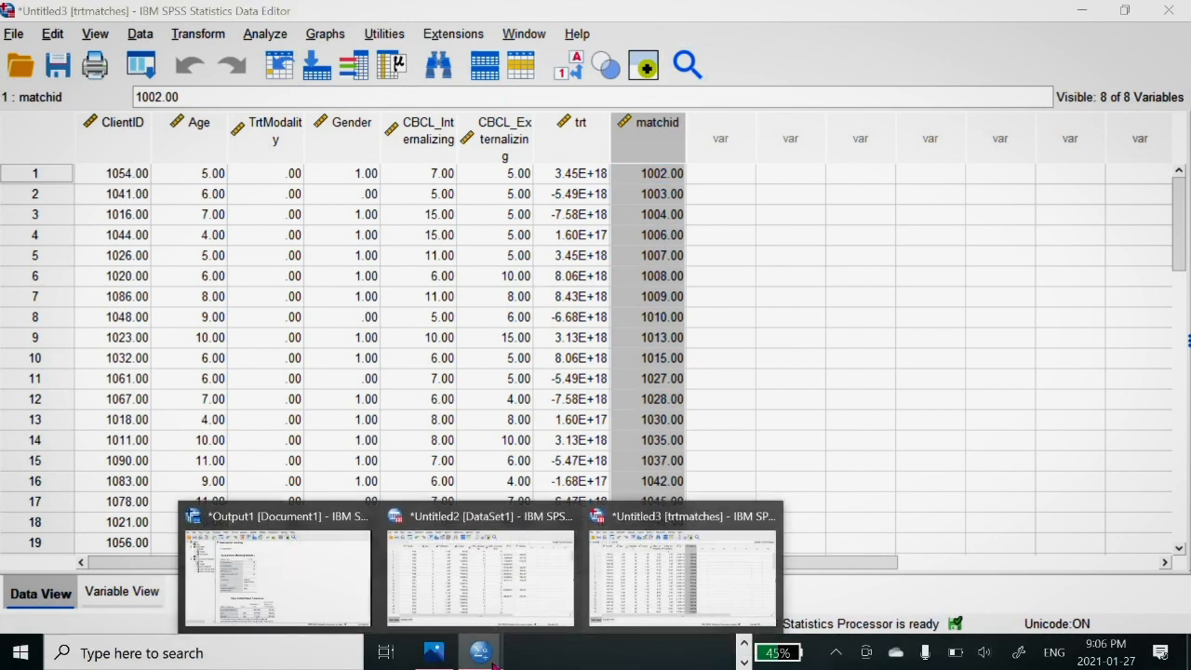
click(517, 584)
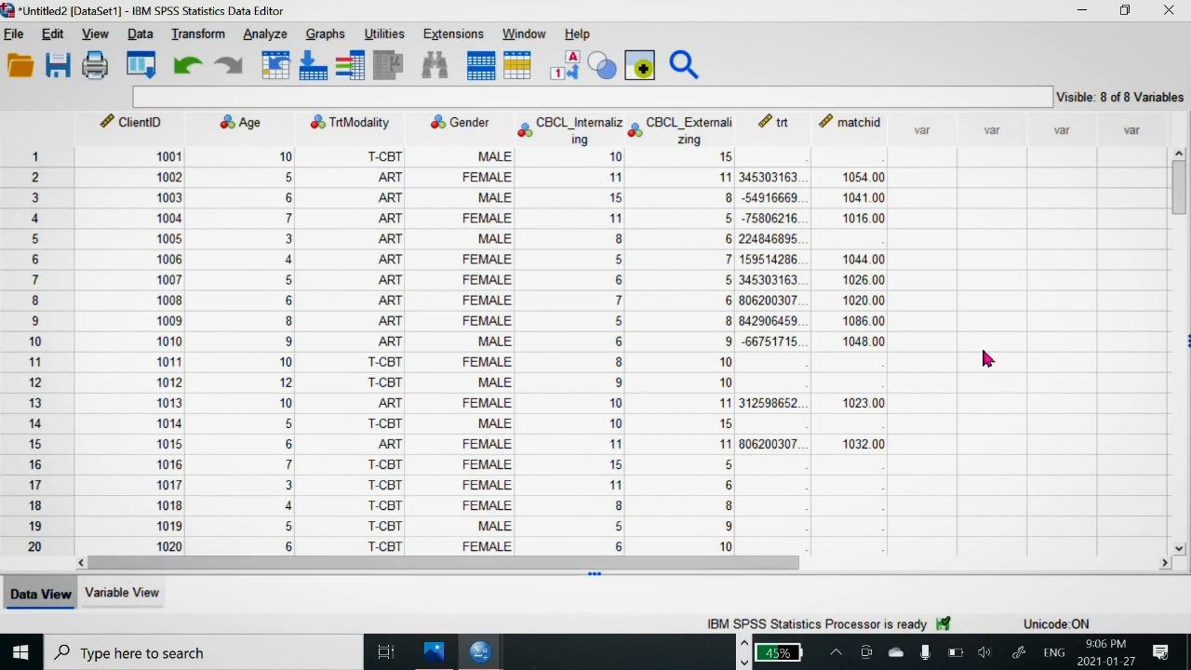
Step: Set a case selection condition on DataSet1 that keeps only cases where matchid ~= 0
click(860, 131)
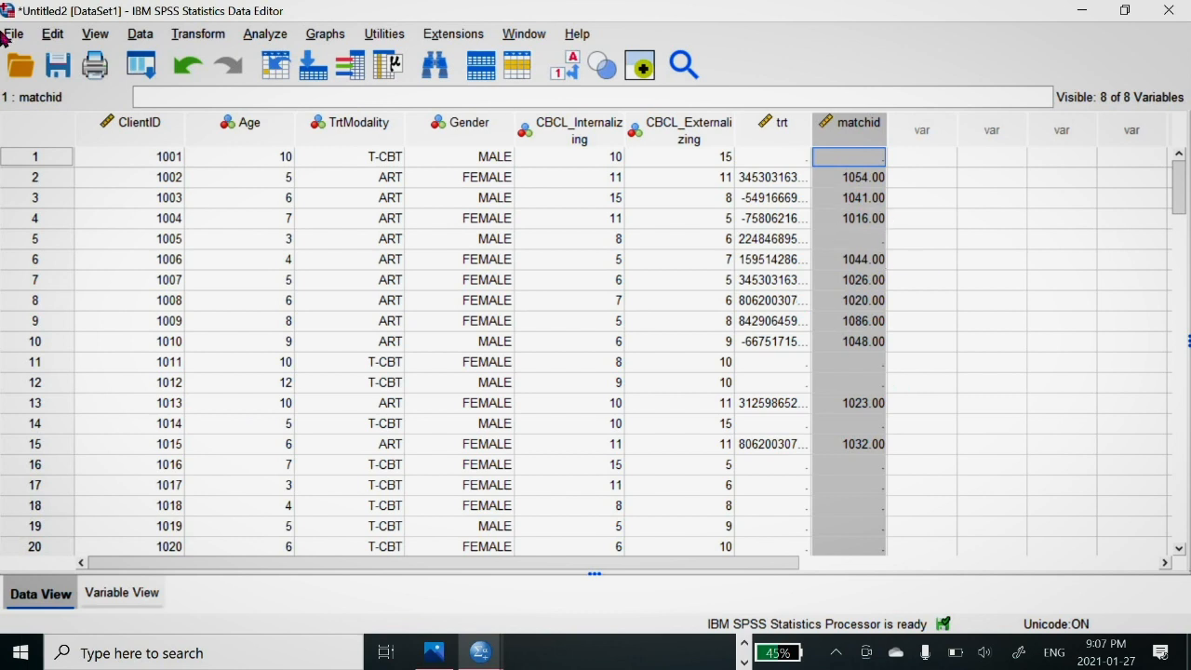
click(133, 35)
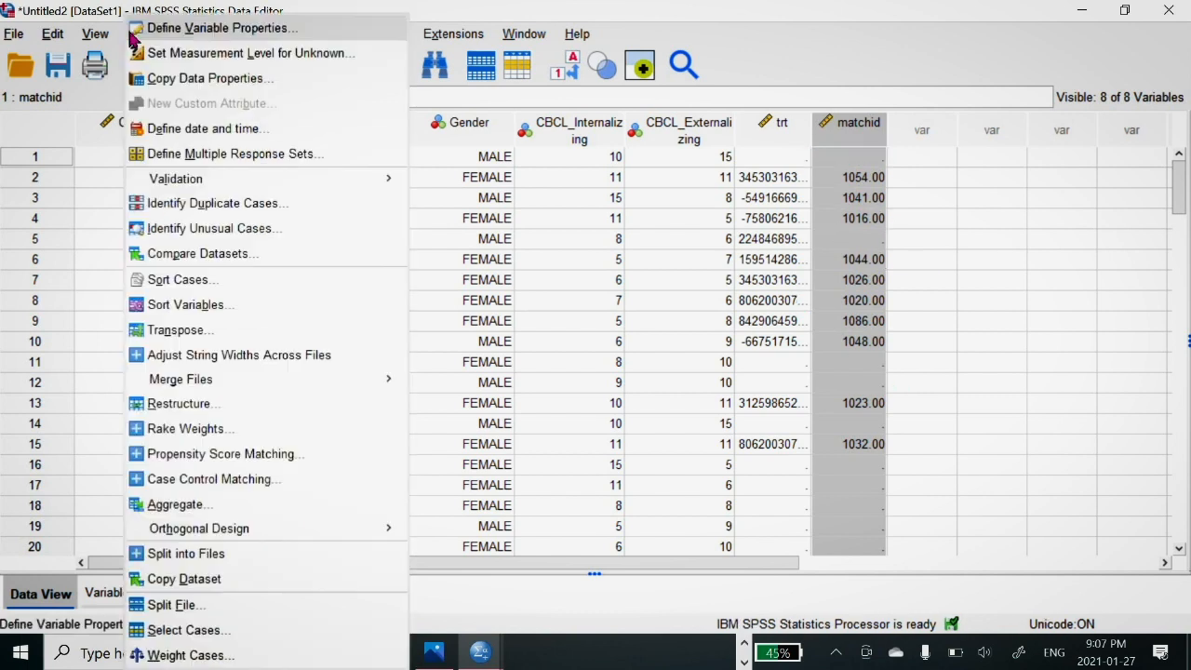
click(186, 630)
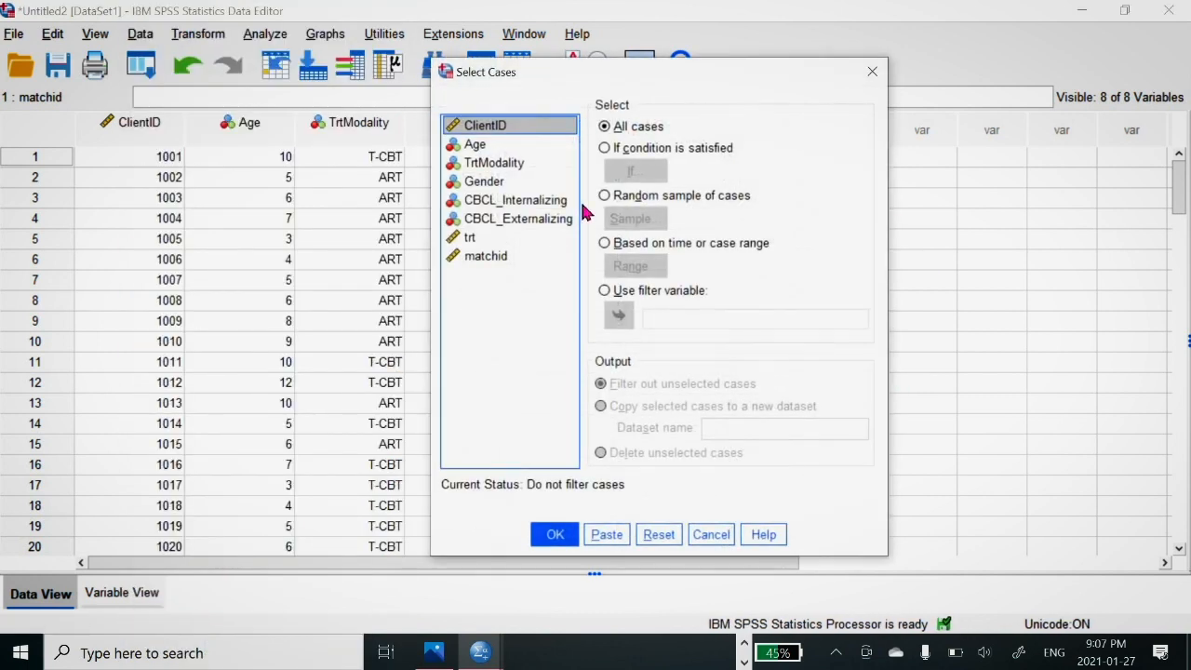
click(607, 149)
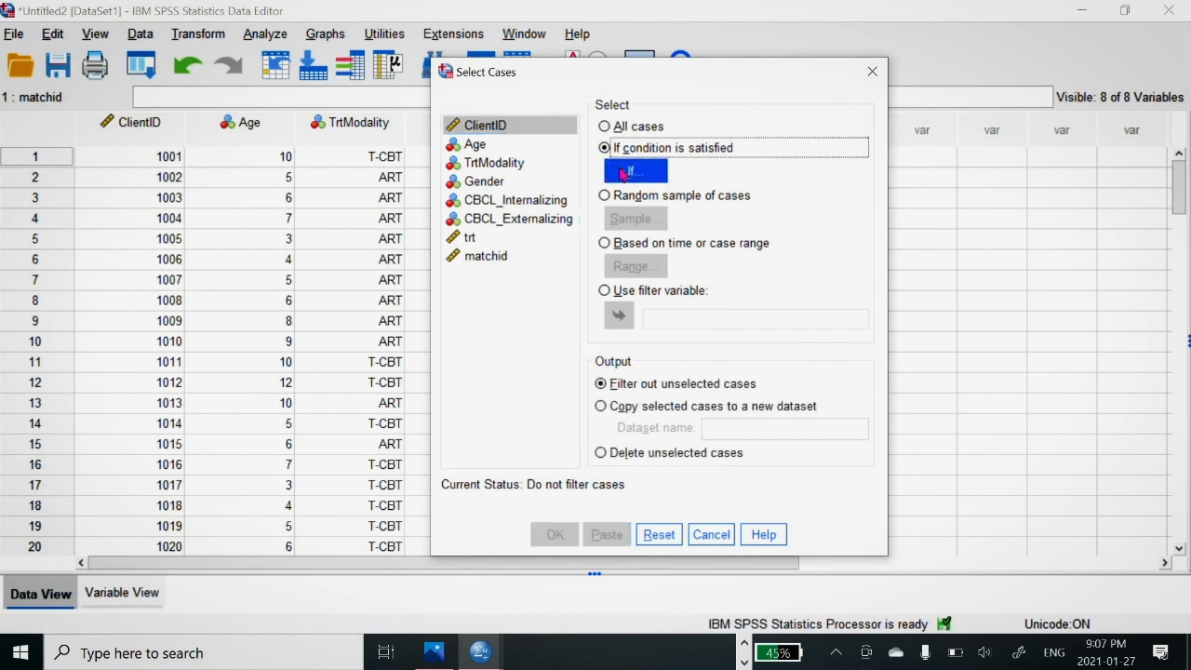
click(623, 172)
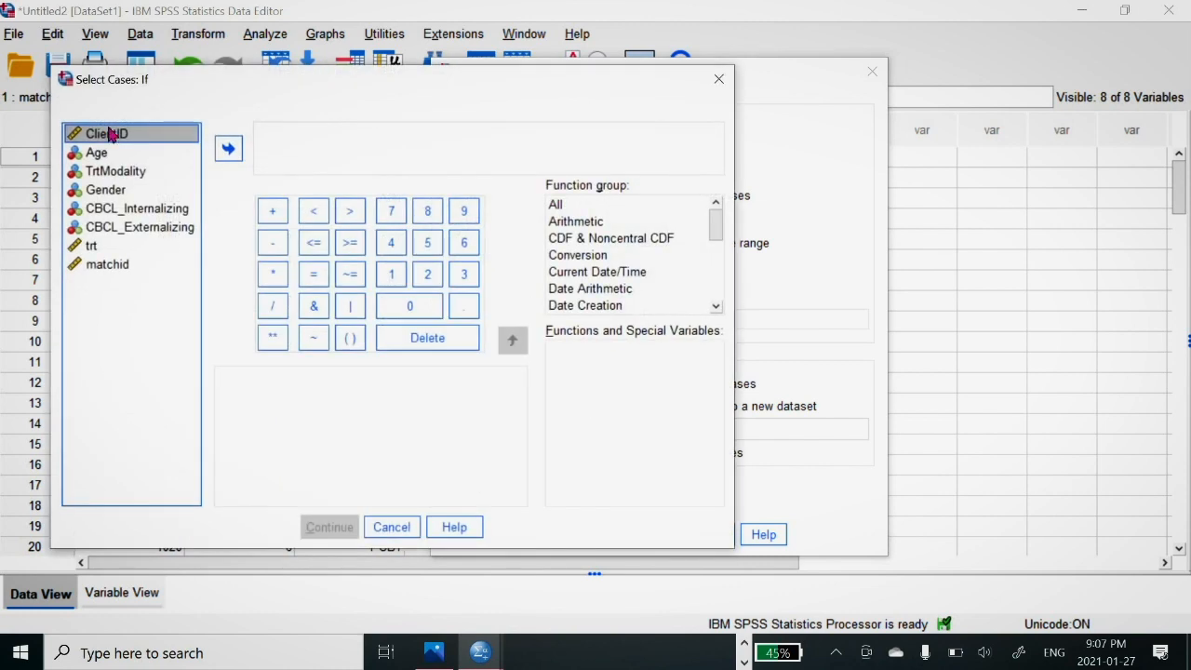
click(97, 266)
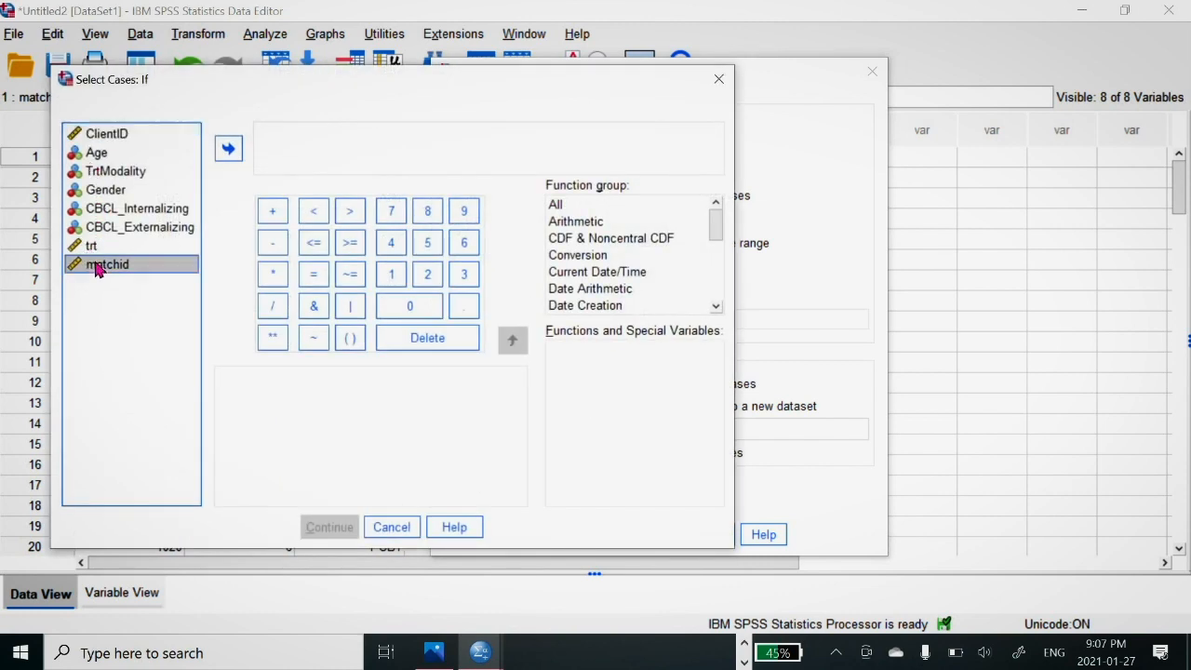
click(228, 151)
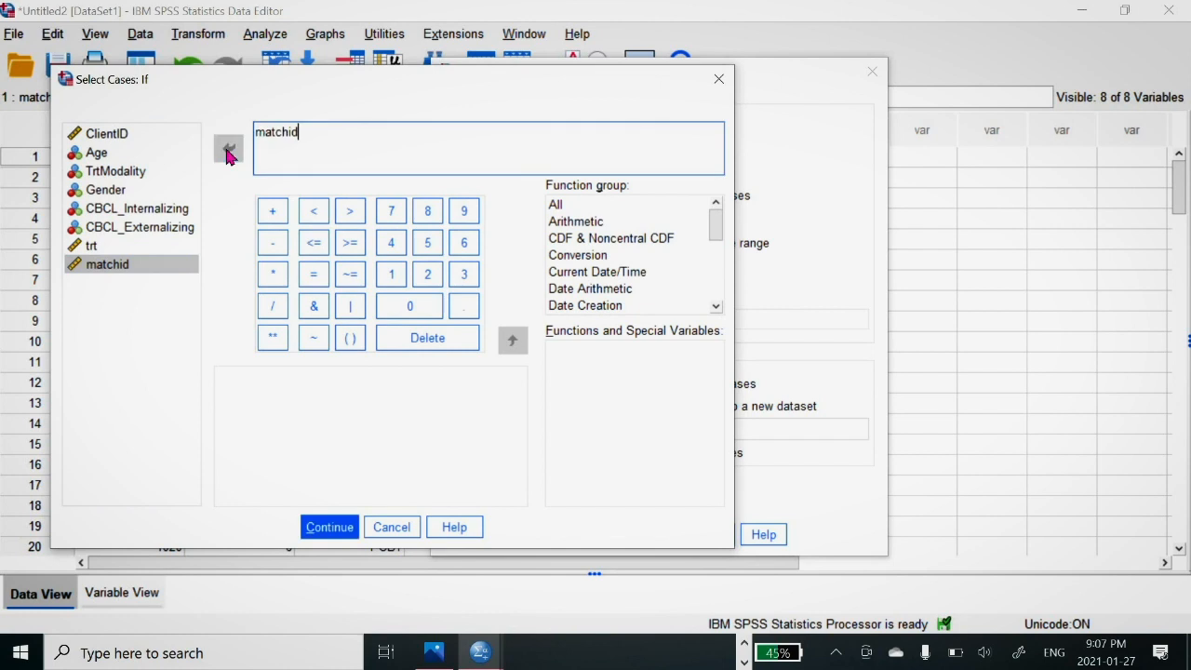
click(350, 275)
click(410, 306)
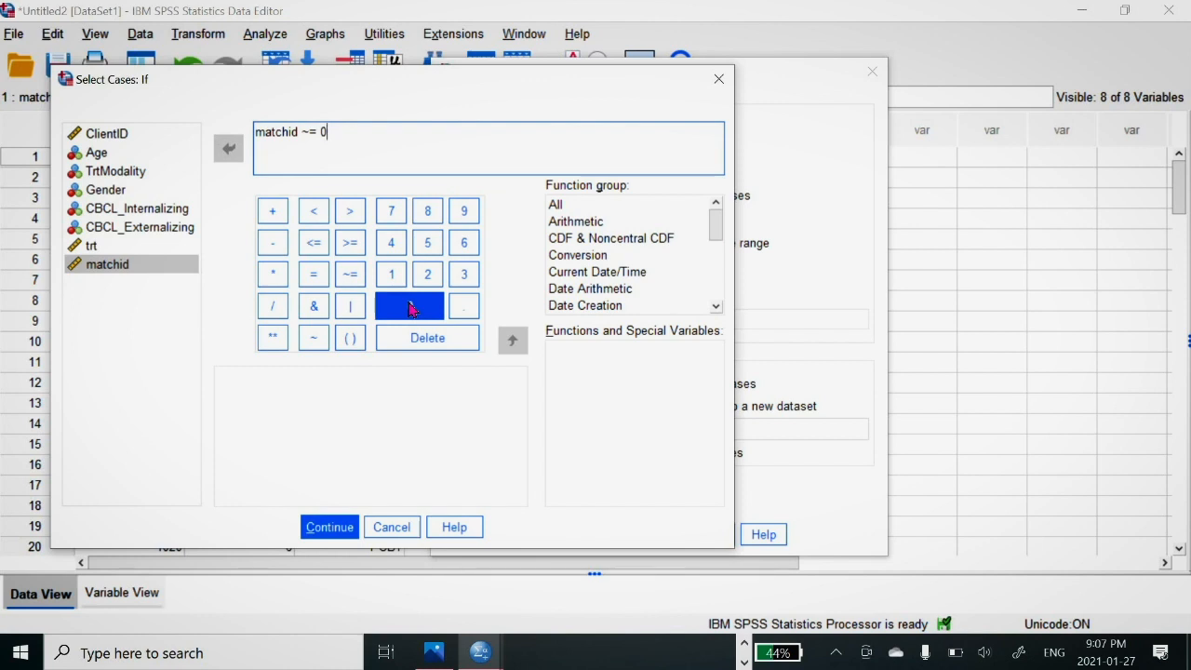
click(330, 527)
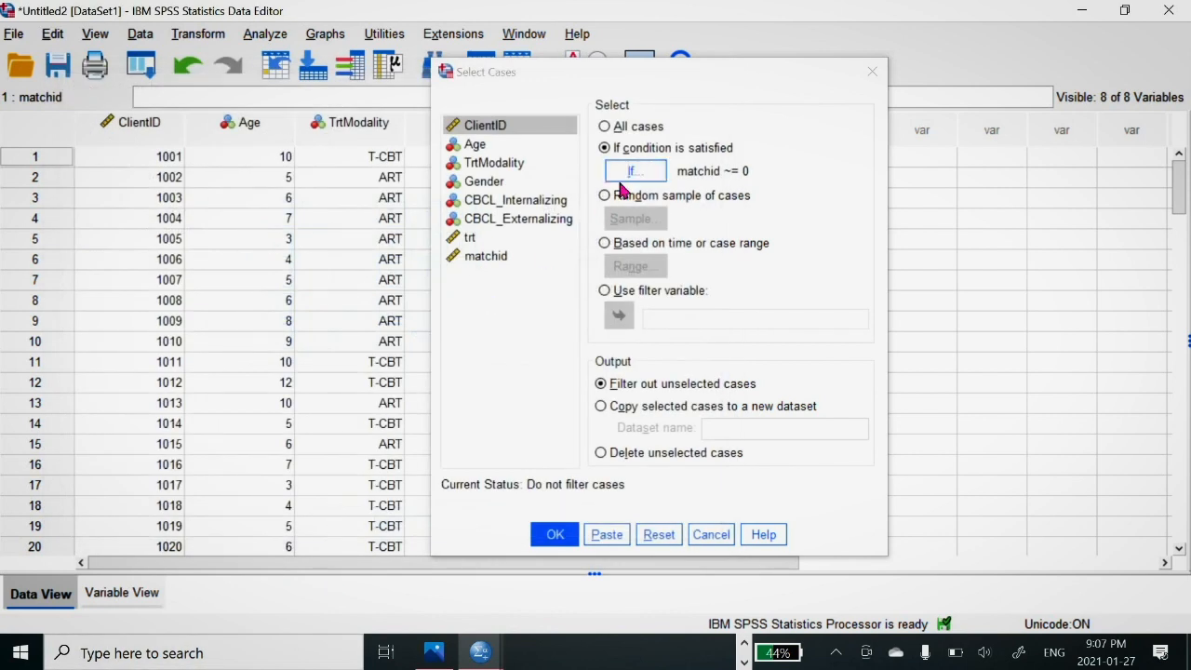
Step: Copy the selected cases to a new dataset named allthe1 and run the case selection
click(601, 409)
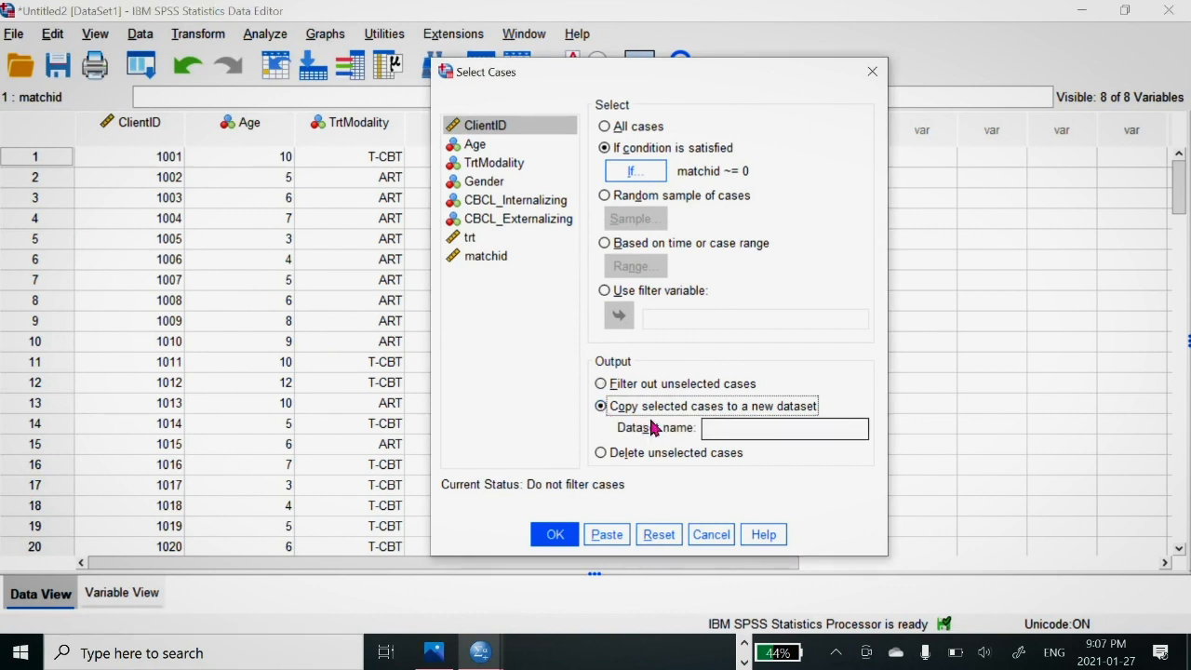
click(728, 428)
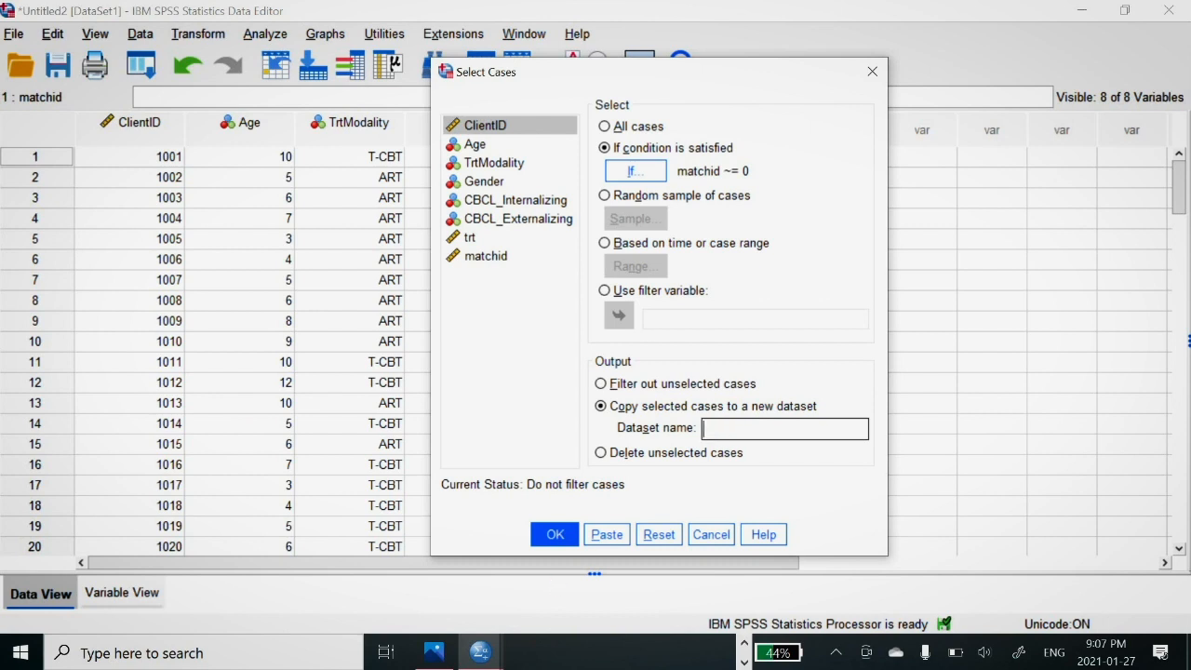
click(480, 651)
click(693, 605)
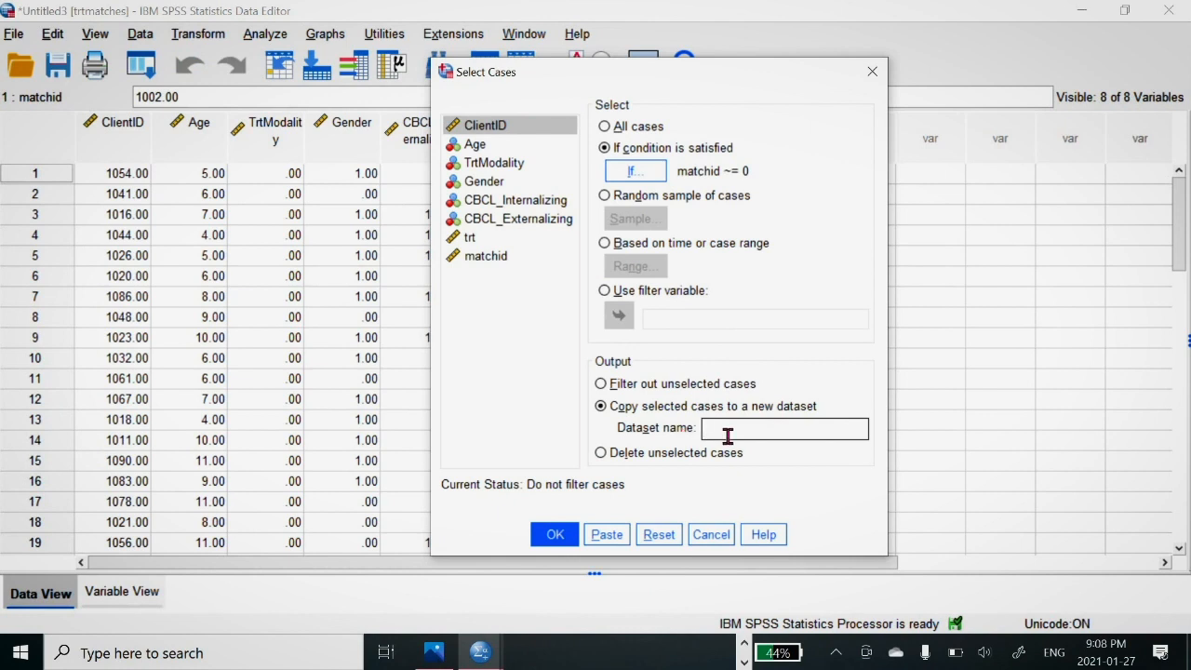
text(allthe1)
click(561, 526)
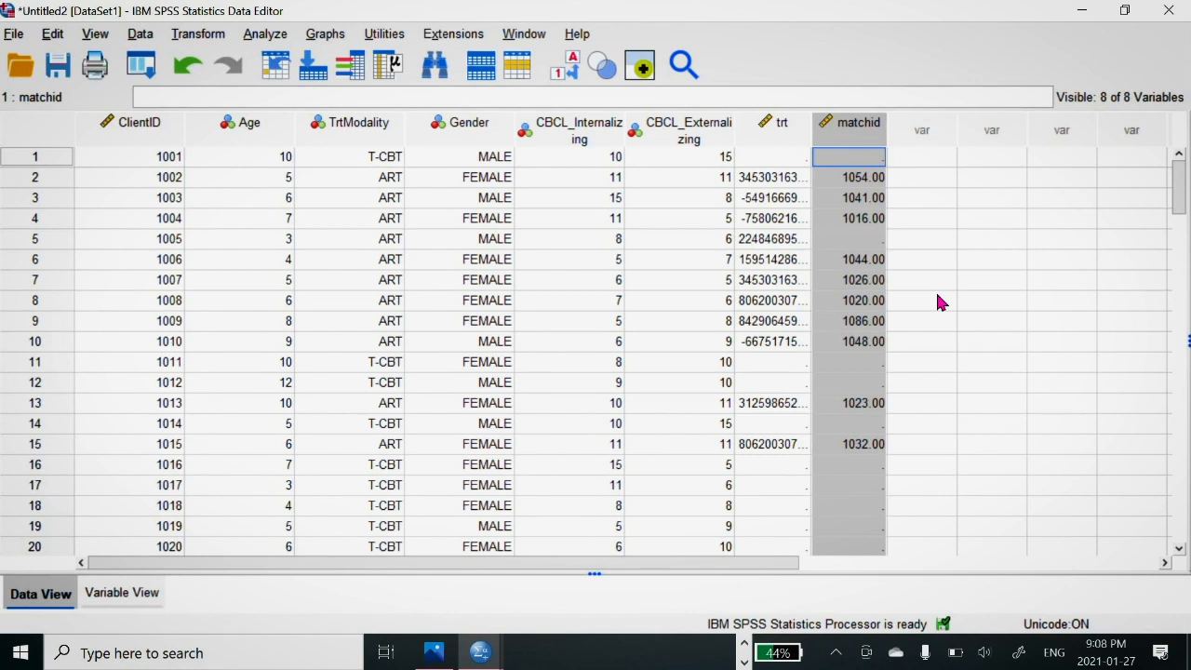
Step: Look over the trtmatches dataset, switch to the allthe1 dataset and display its value labels
click(479, 656)
click(562, 545)
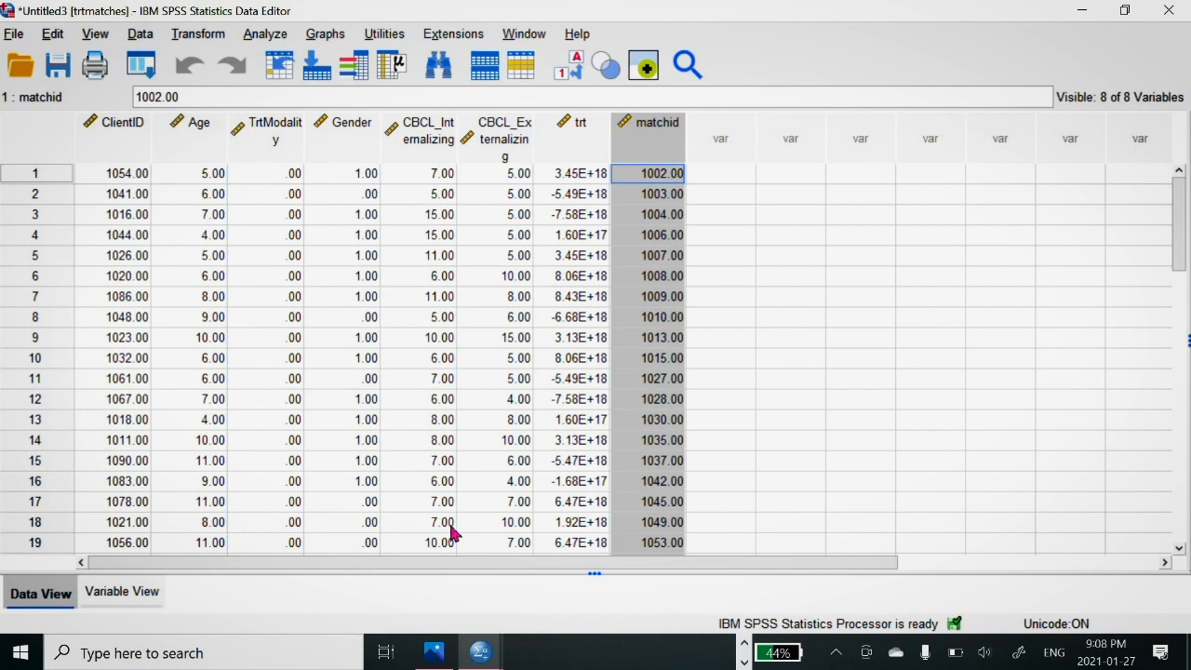
click(479, 652)
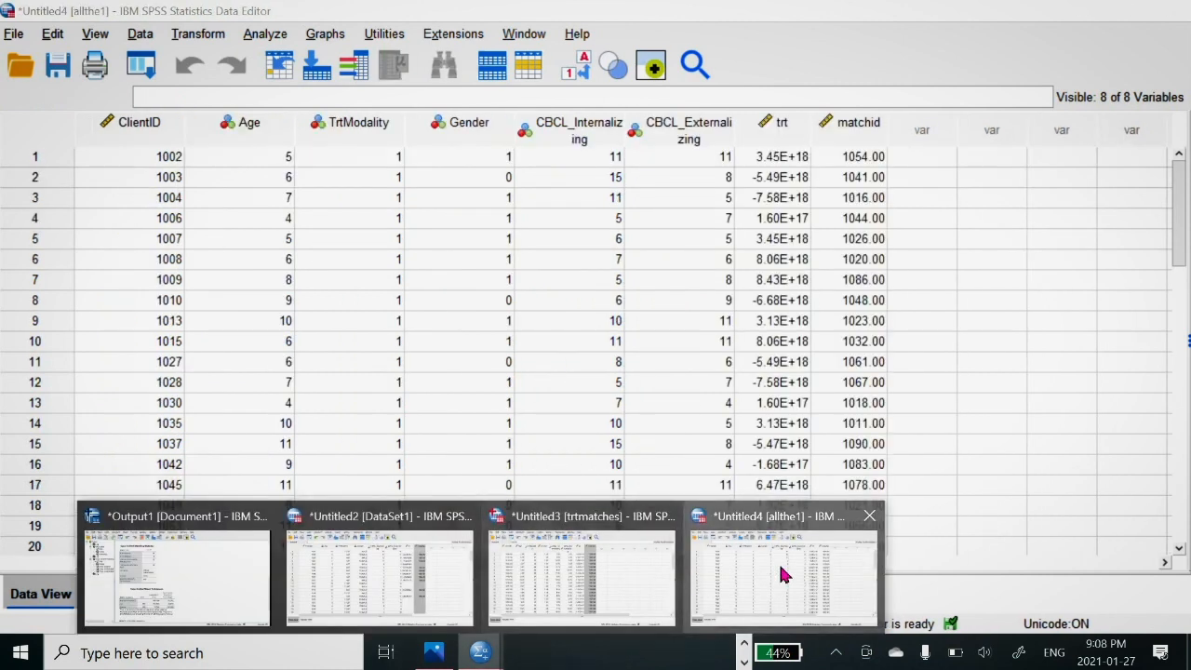
click(781, 574)
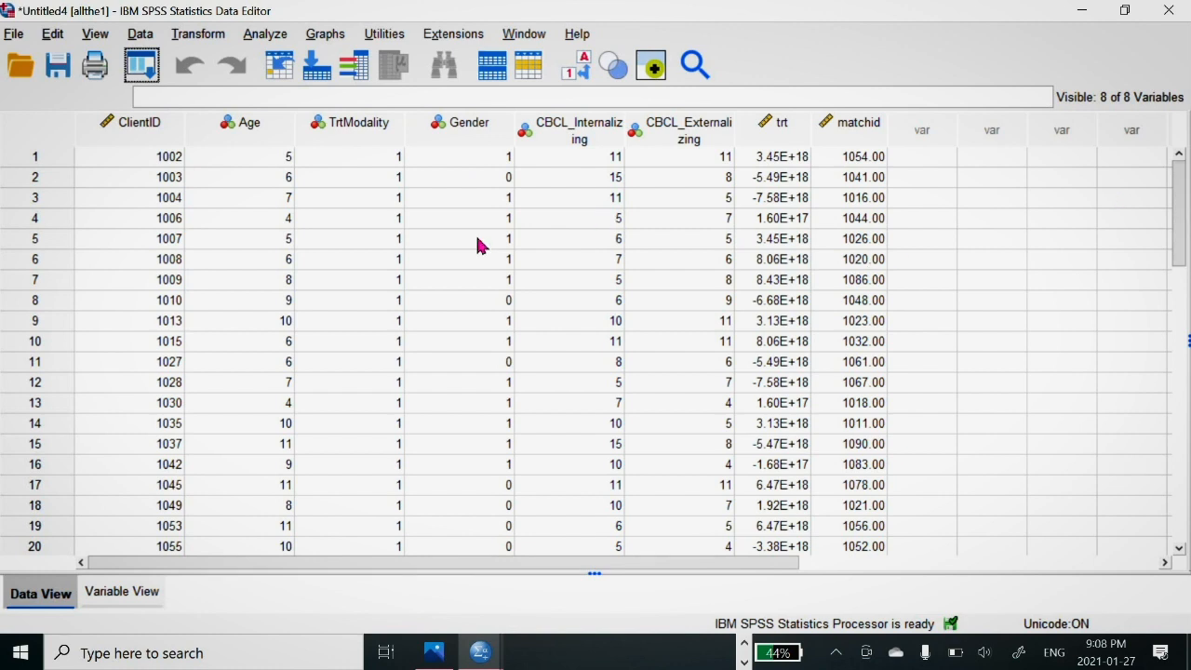
click(577, 67)
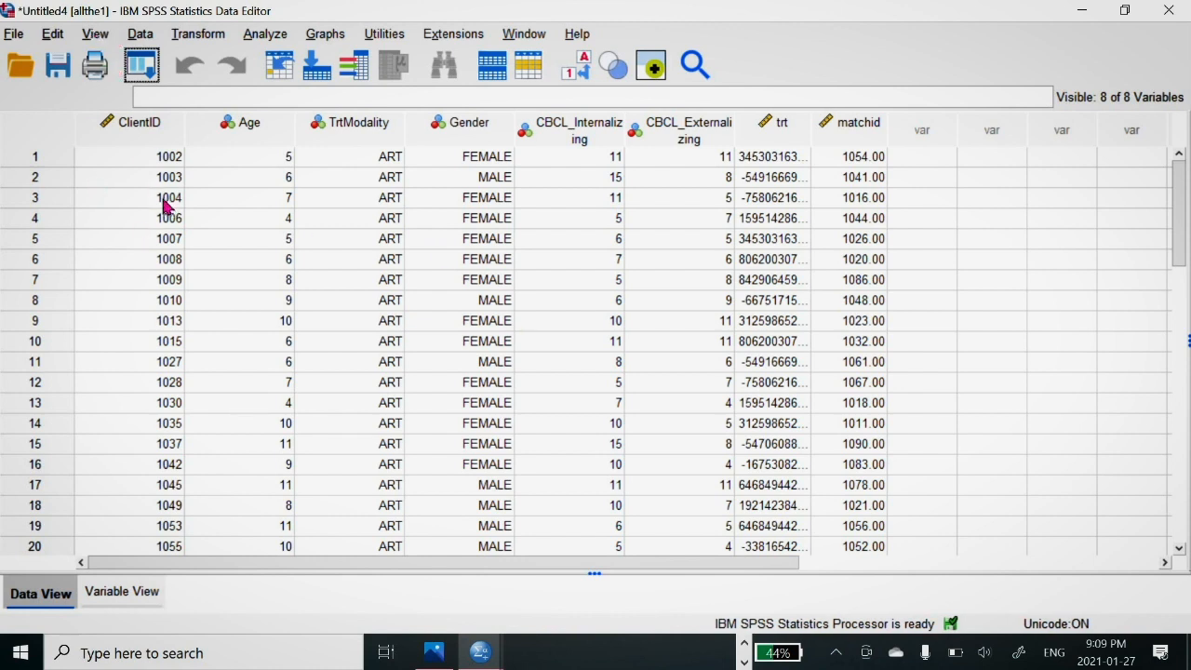
Step: Merge the cases from the open trtmatches dataset into allthe1, keeping all paired variables, and look over the merged rows
click(130, 35)
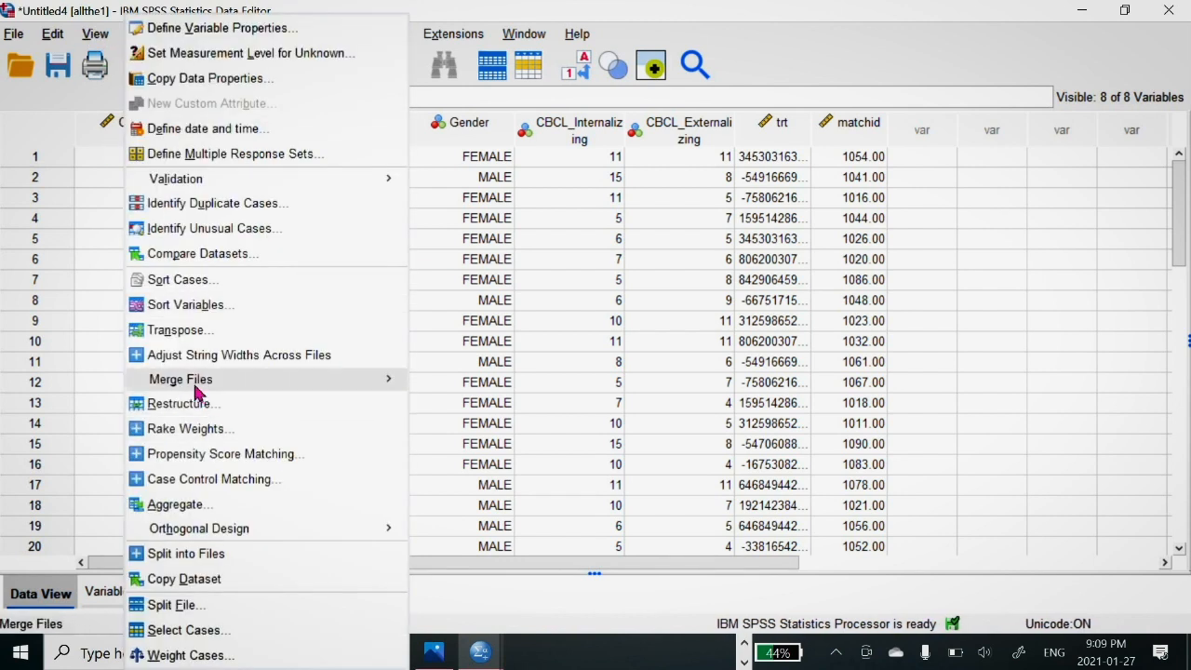
mouse_move(195, 388)
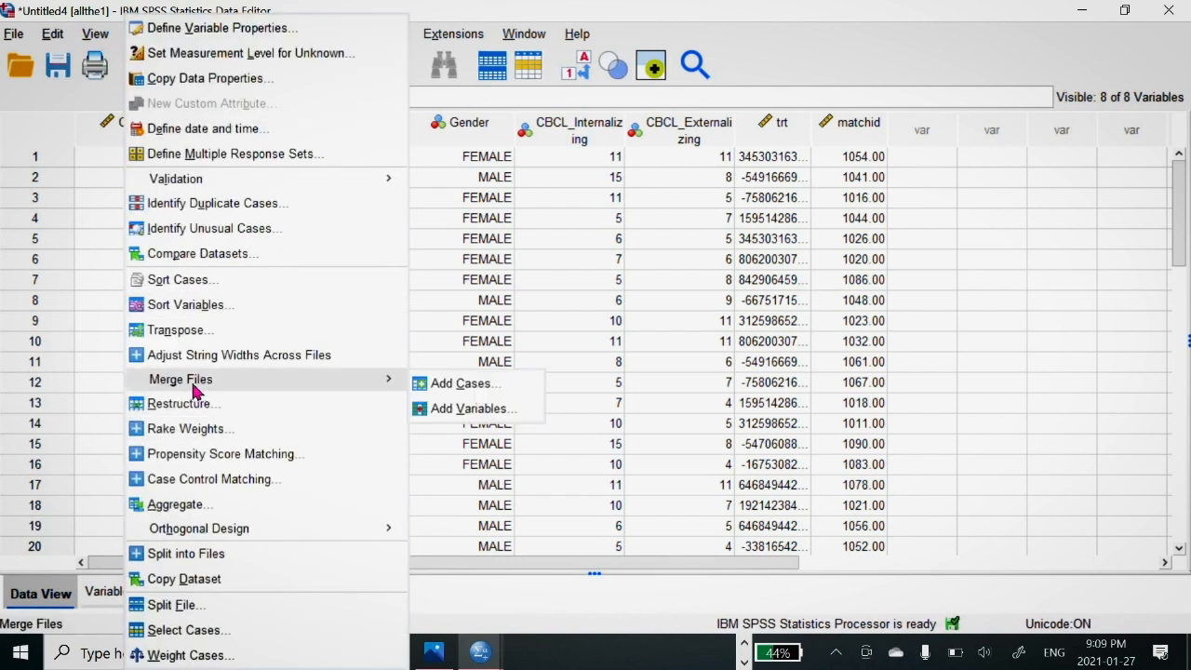
click(447, 385)
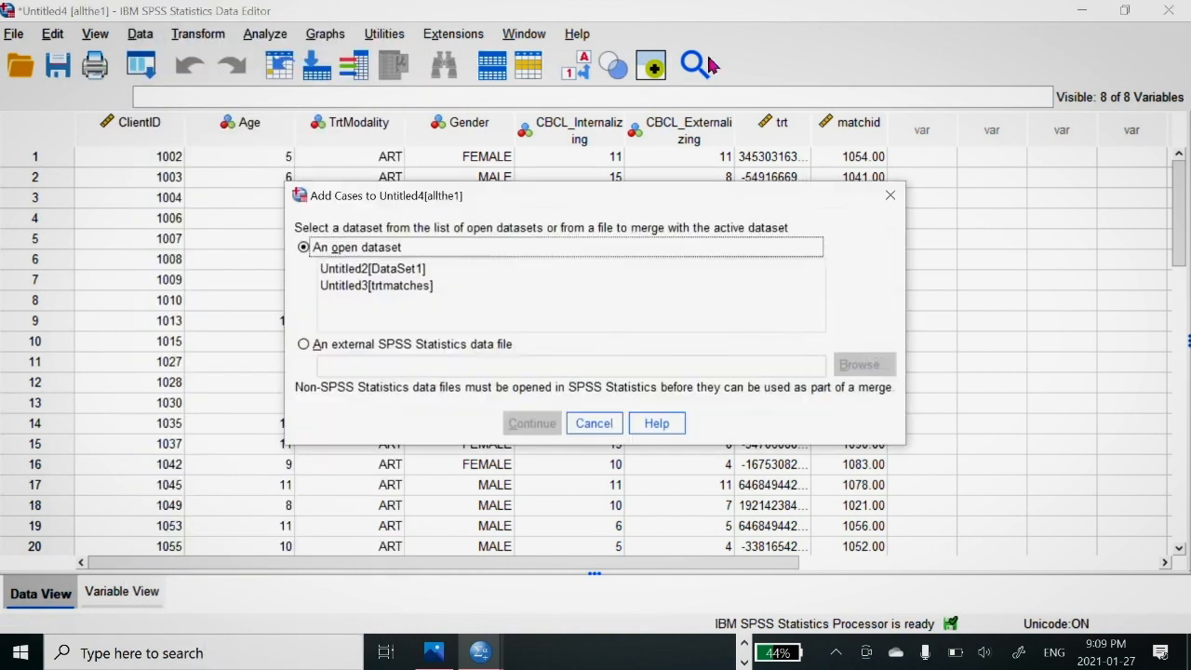
click(383, 286)
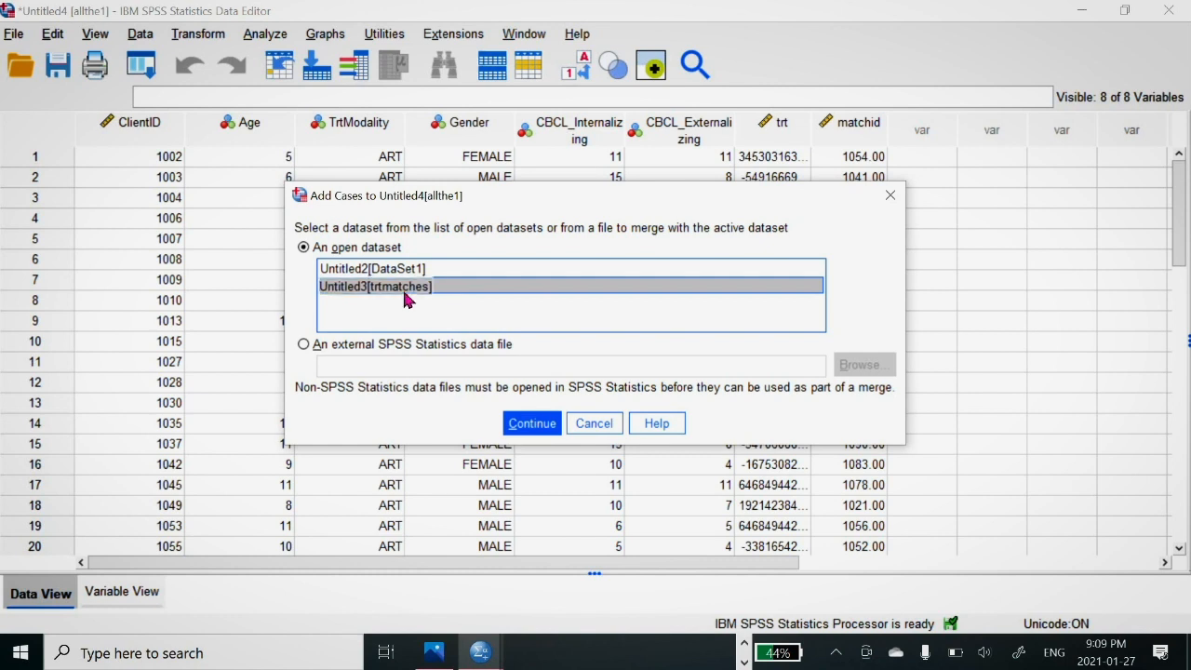
click(526, 427)
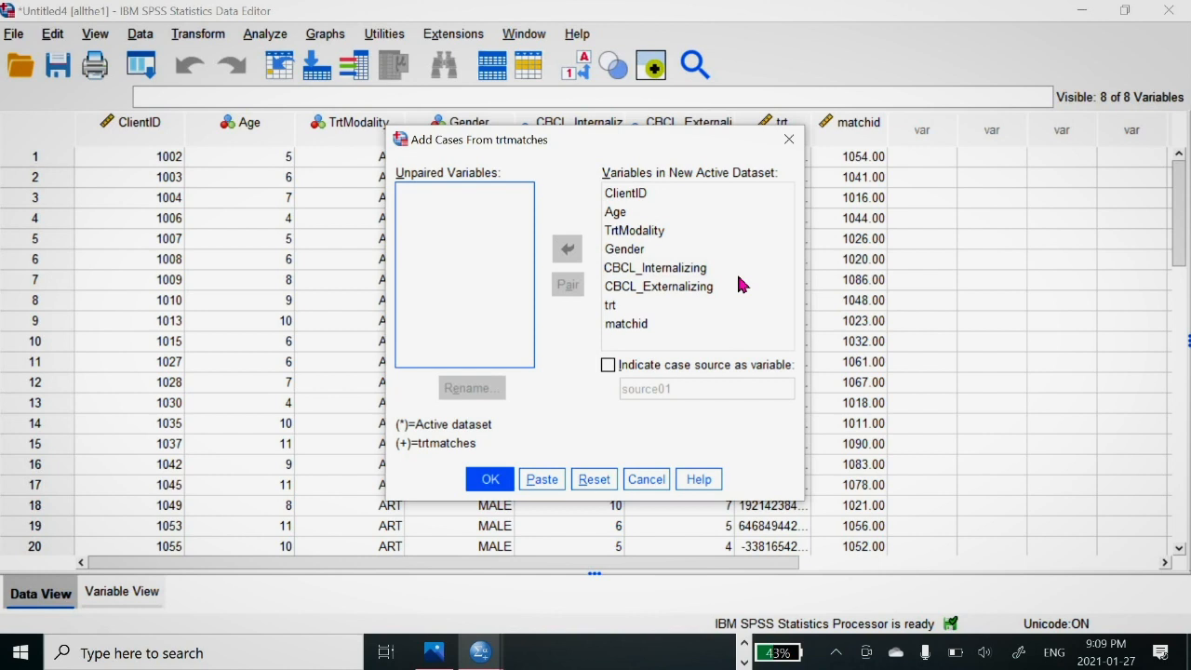
click(485, 480)
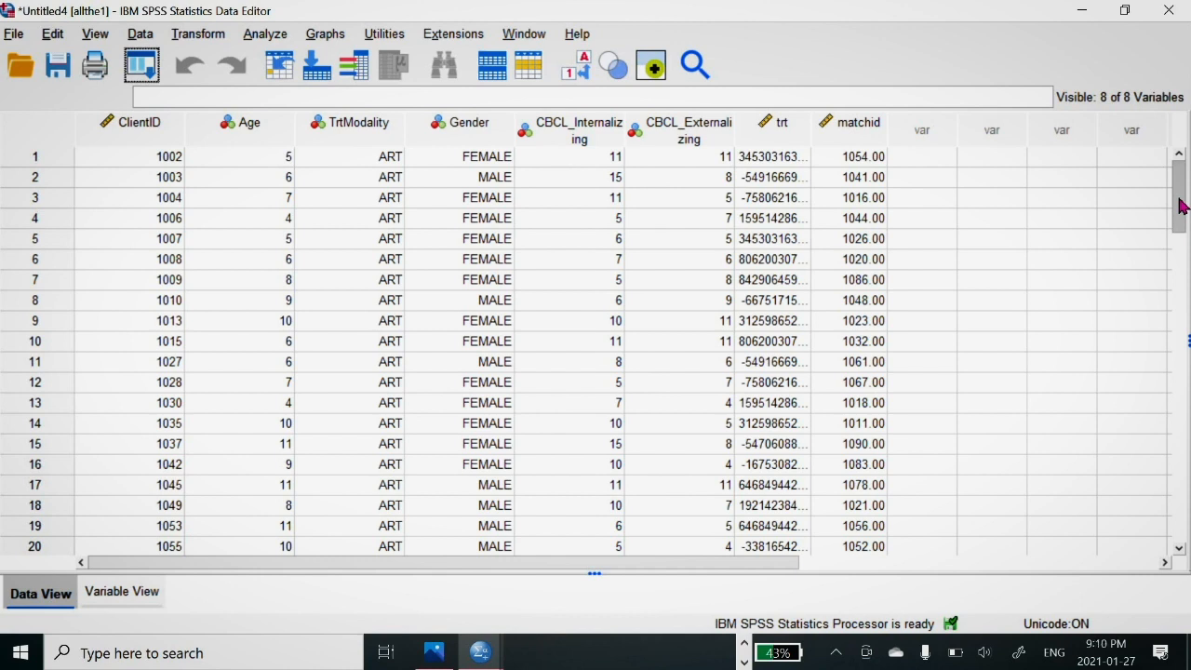
scroll(1180, 199, down, 1)
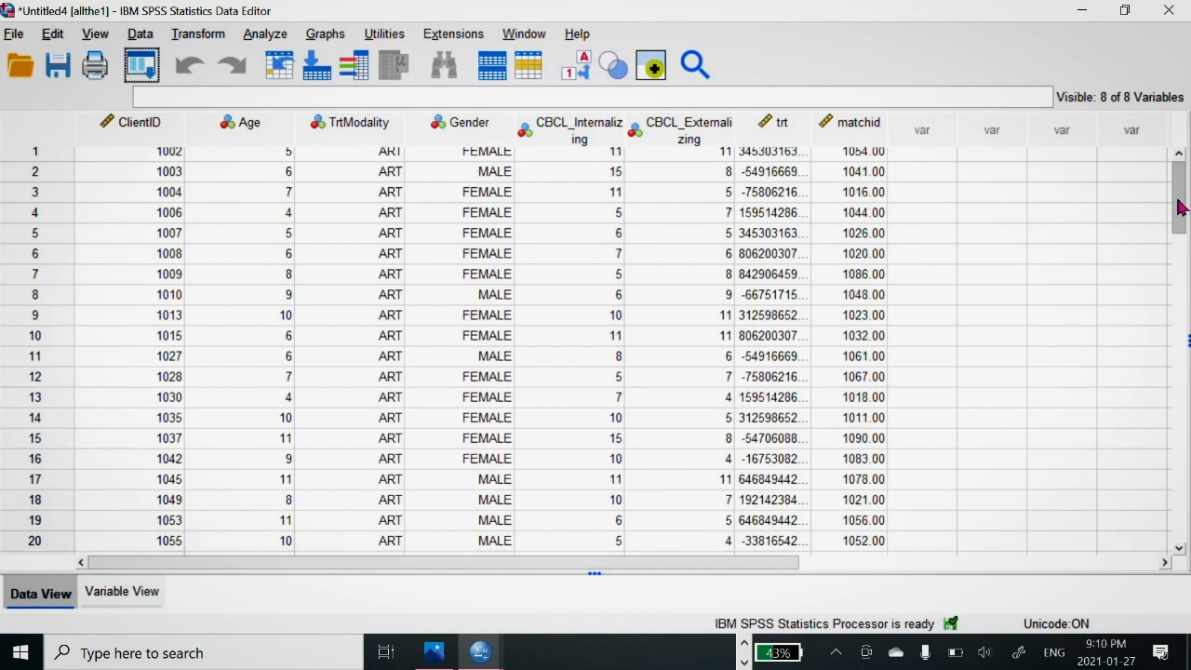
scroll(1179, 195, up, 1)
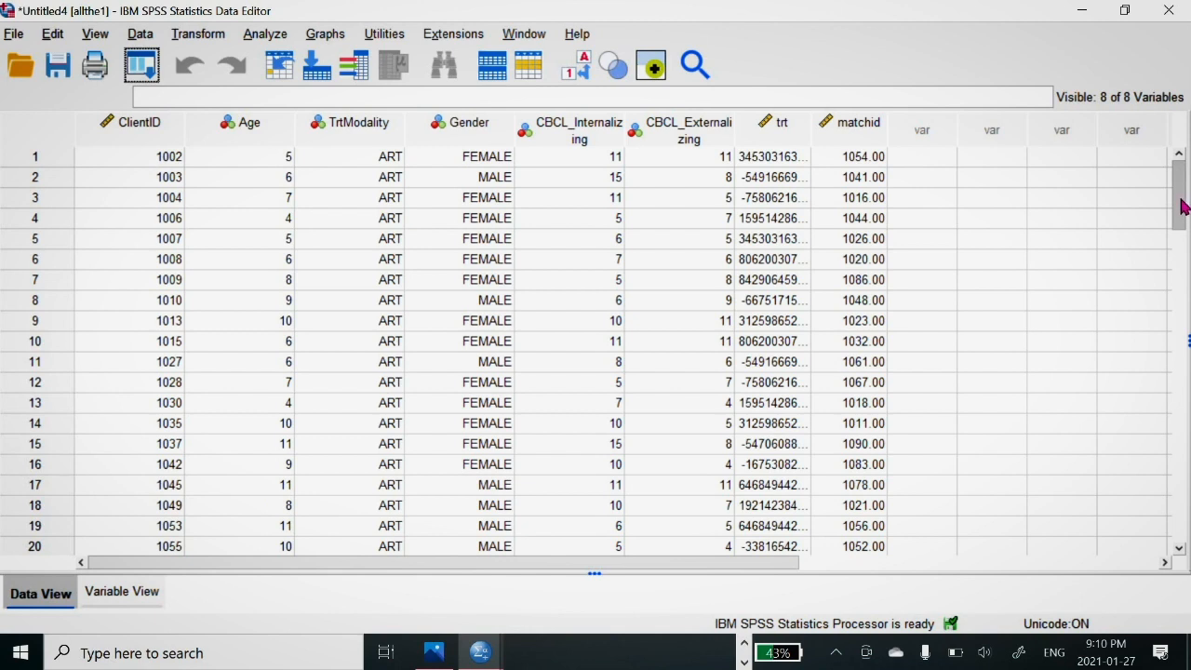
drag(1178, 209, 1183, 167)
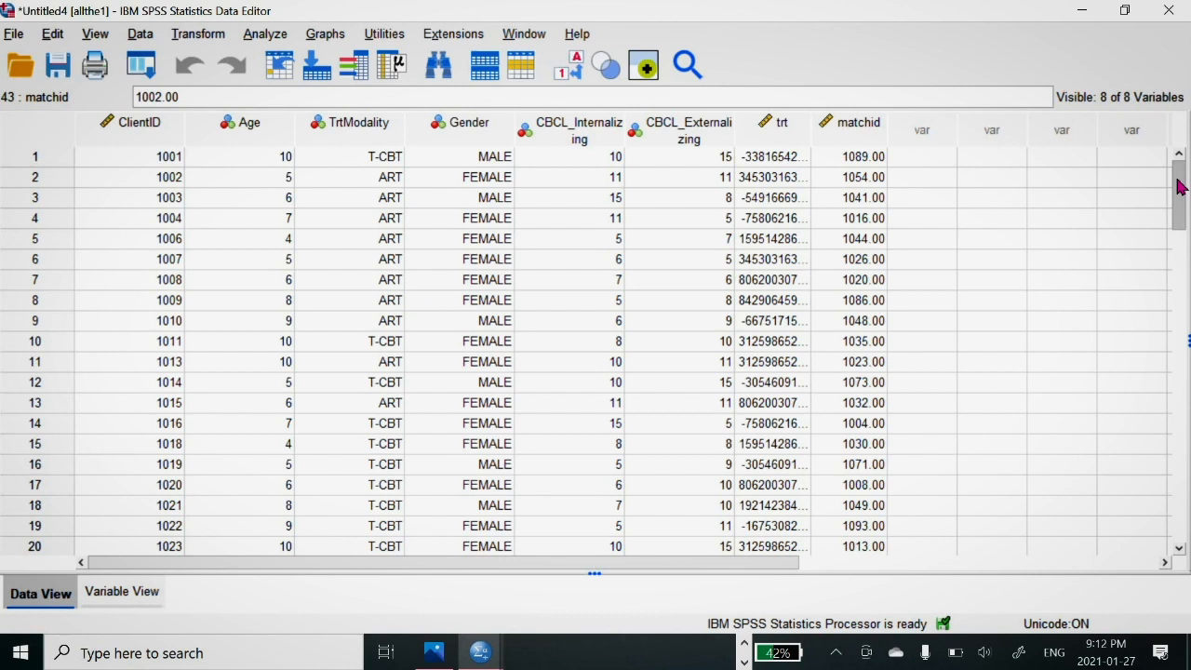
Step: Set up a crosstab on the allthe1 dataset with TrtModality in the rows and Gender in the columns
click(264, 33)
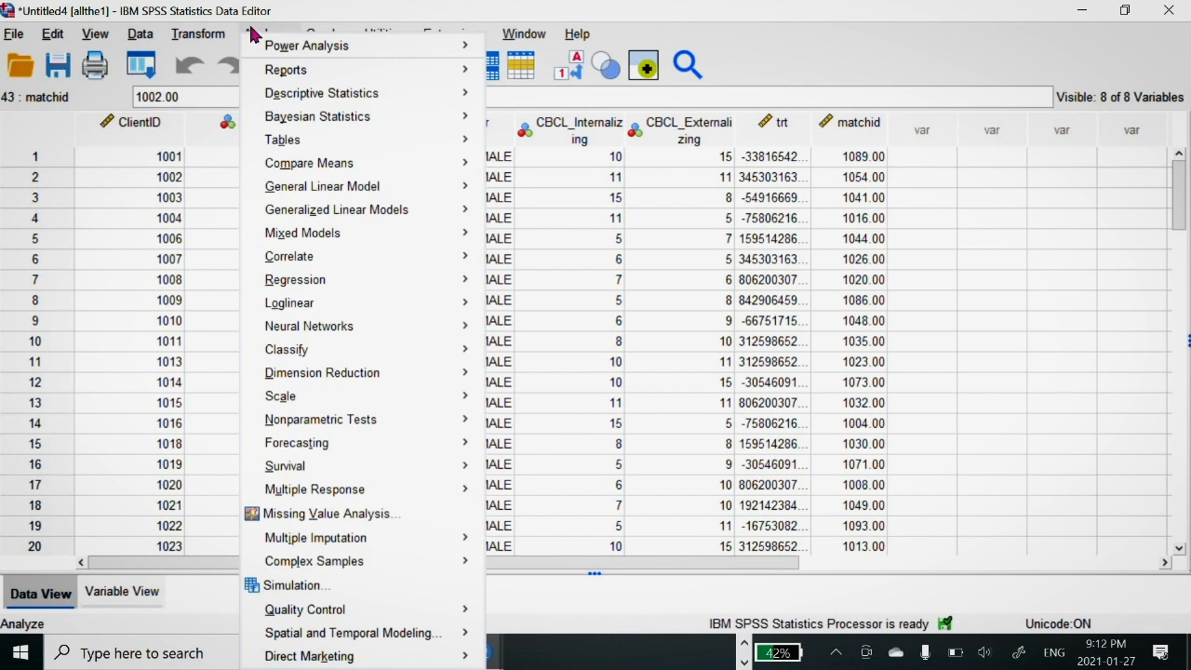
mouse_move(327, 127)
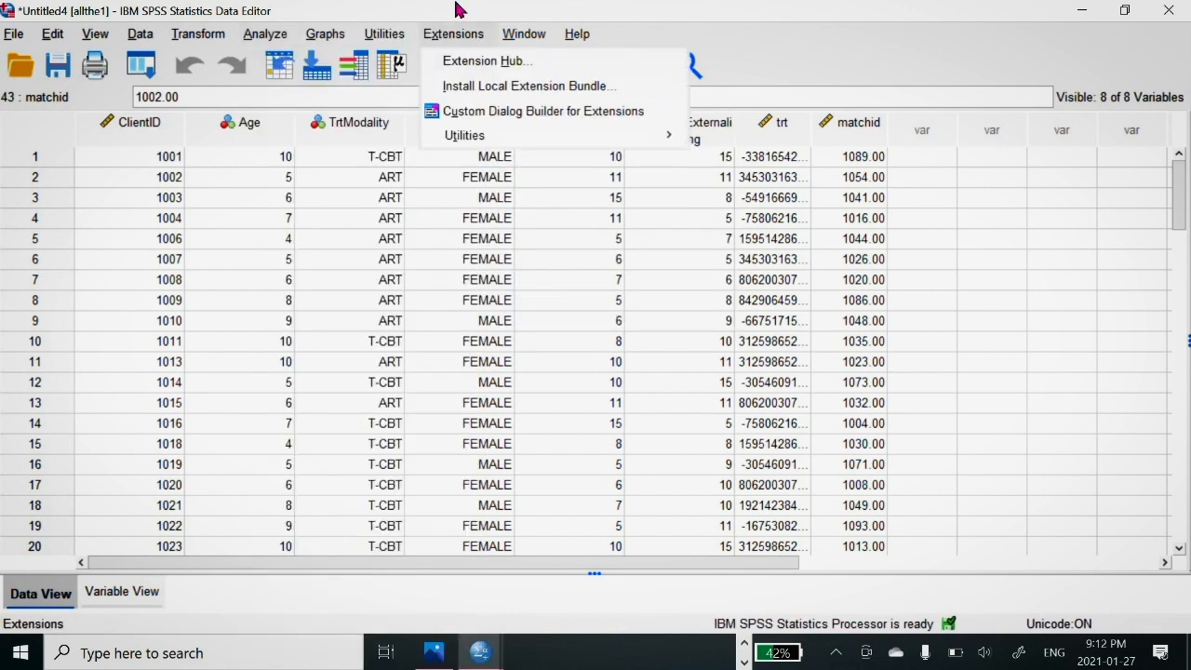
mouse_move(272, 34)
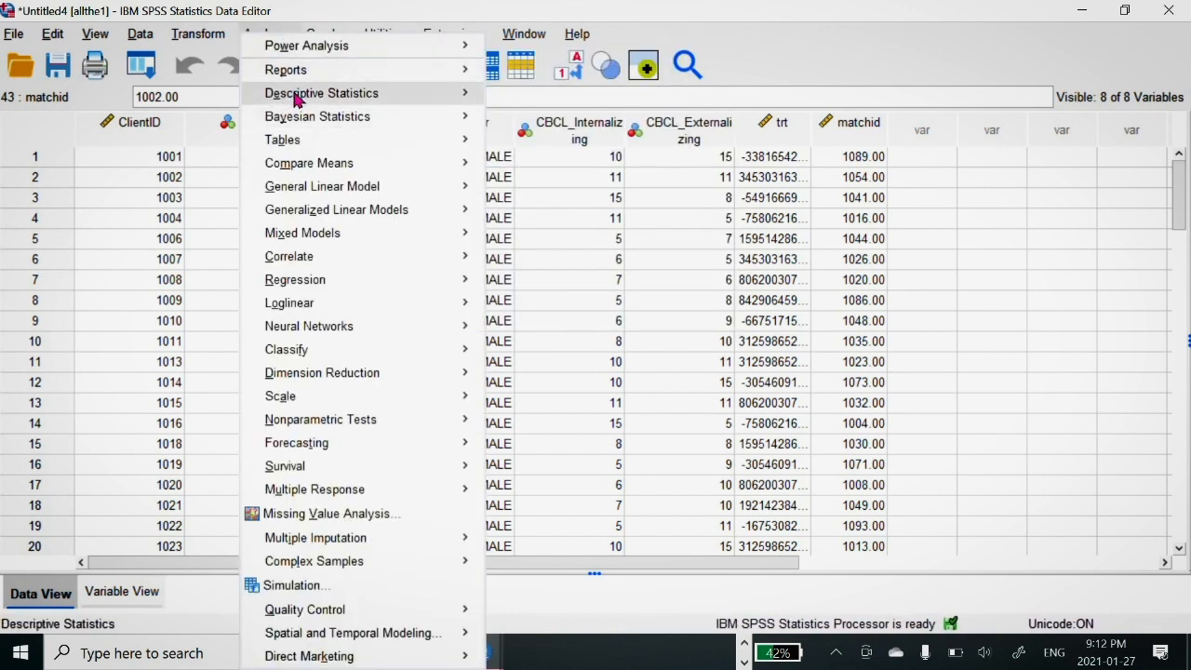
mouse_move(298, 98)
click(535, 171)
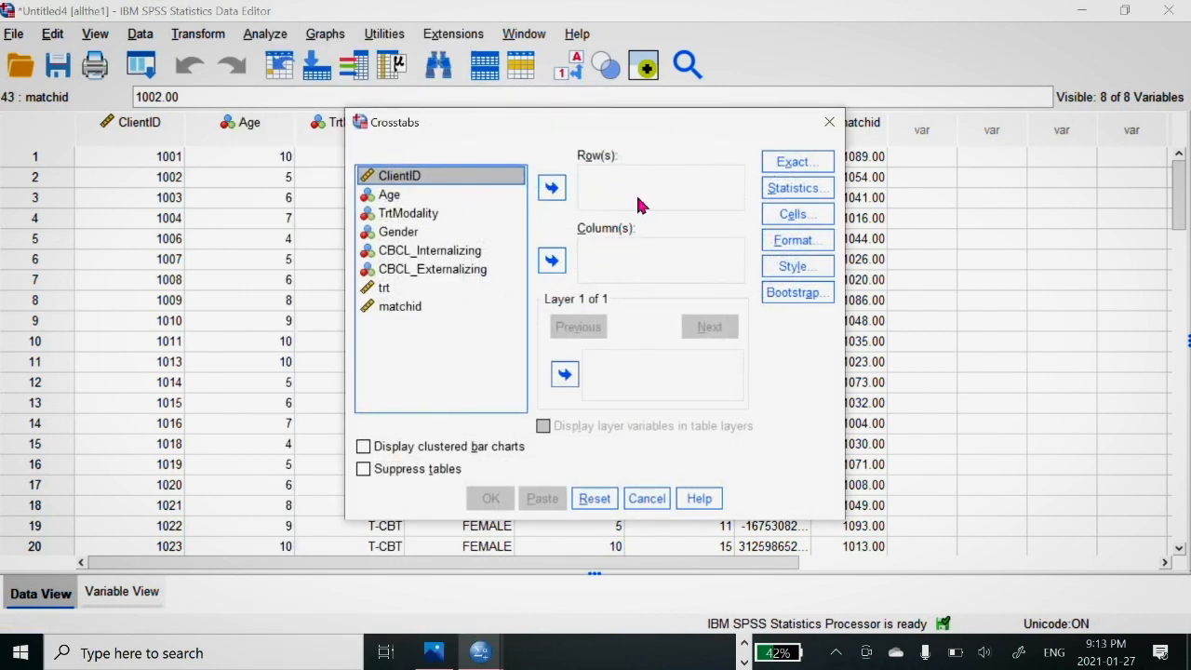
click(417, 216)
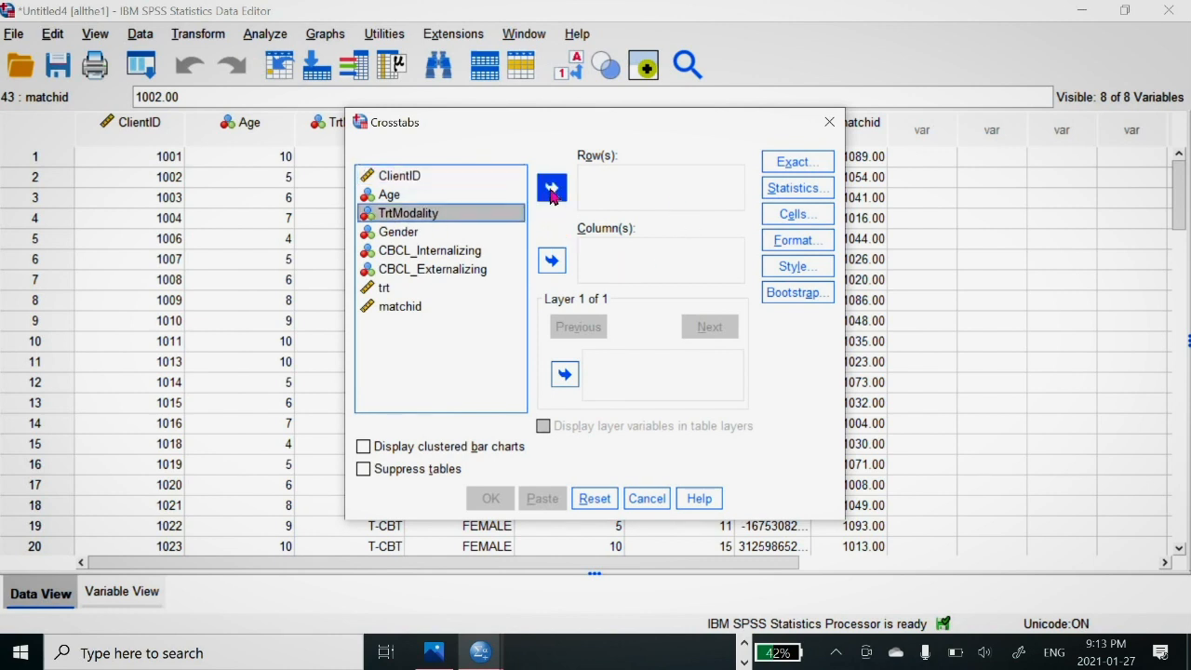
click(551, 196)
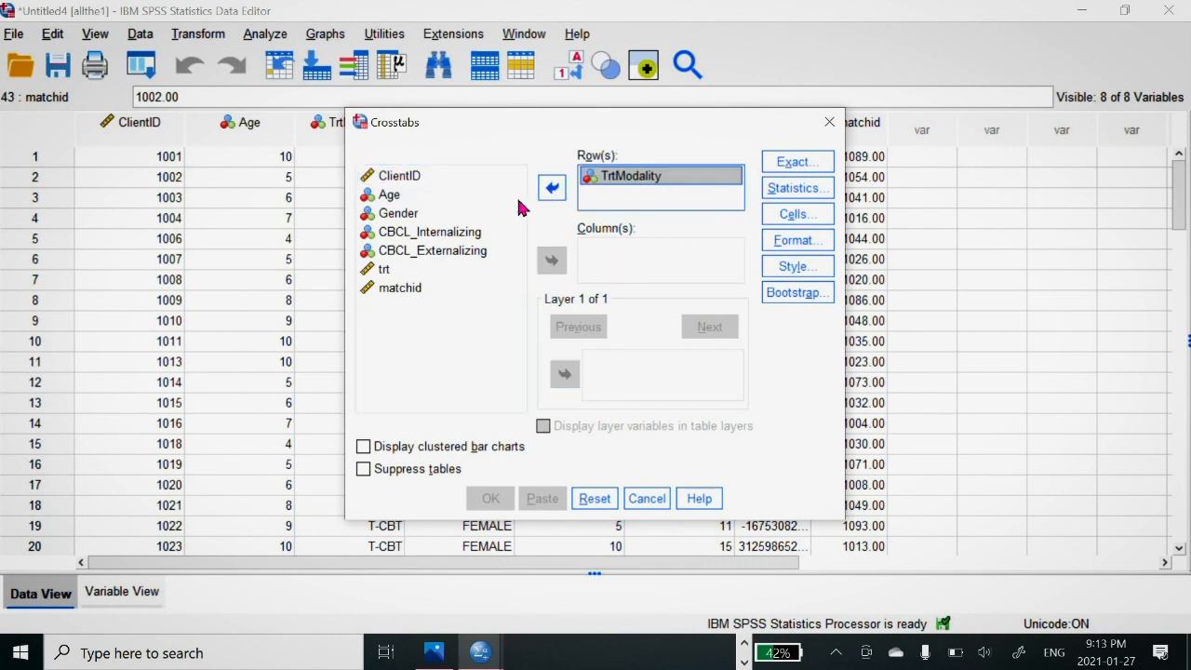
click(407, 216)
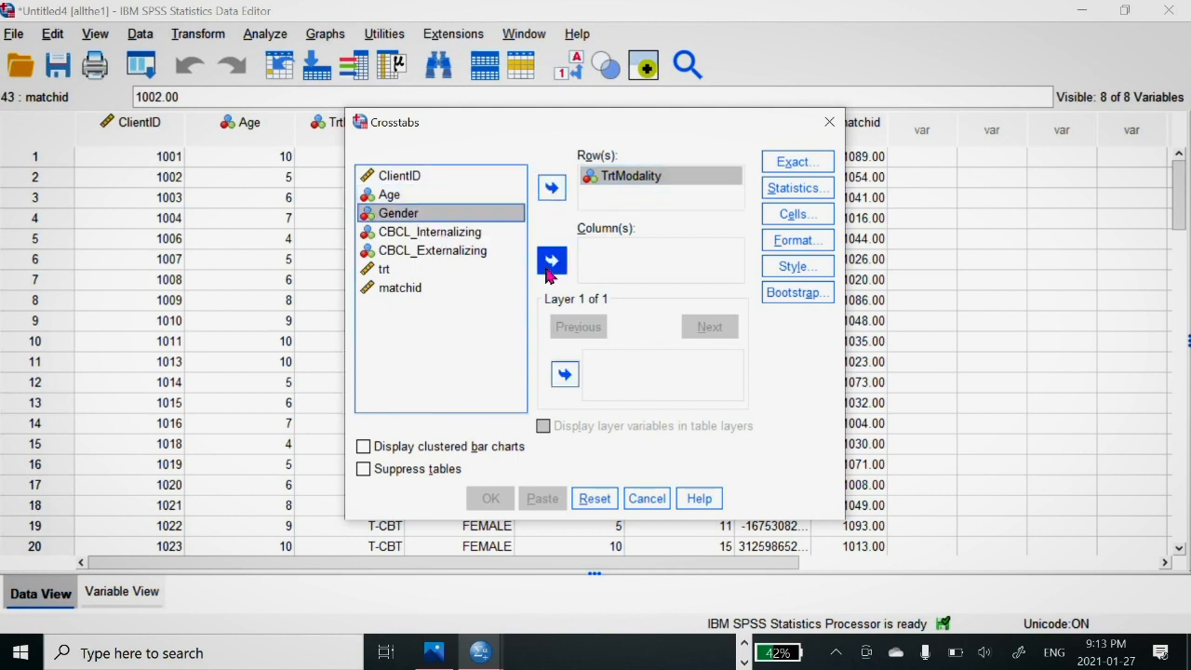
click(551, 261)
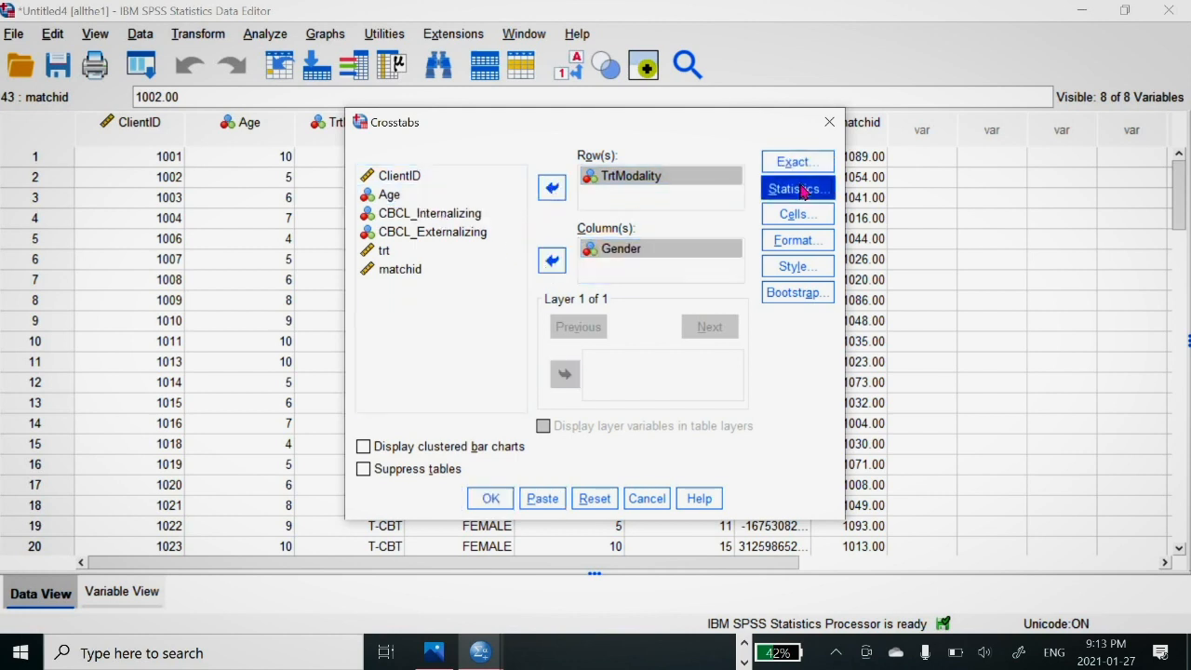
Step: Request the chi-square statistic for the TrtModality by Gender crosstab
click(796, 188)
click(465, 188)
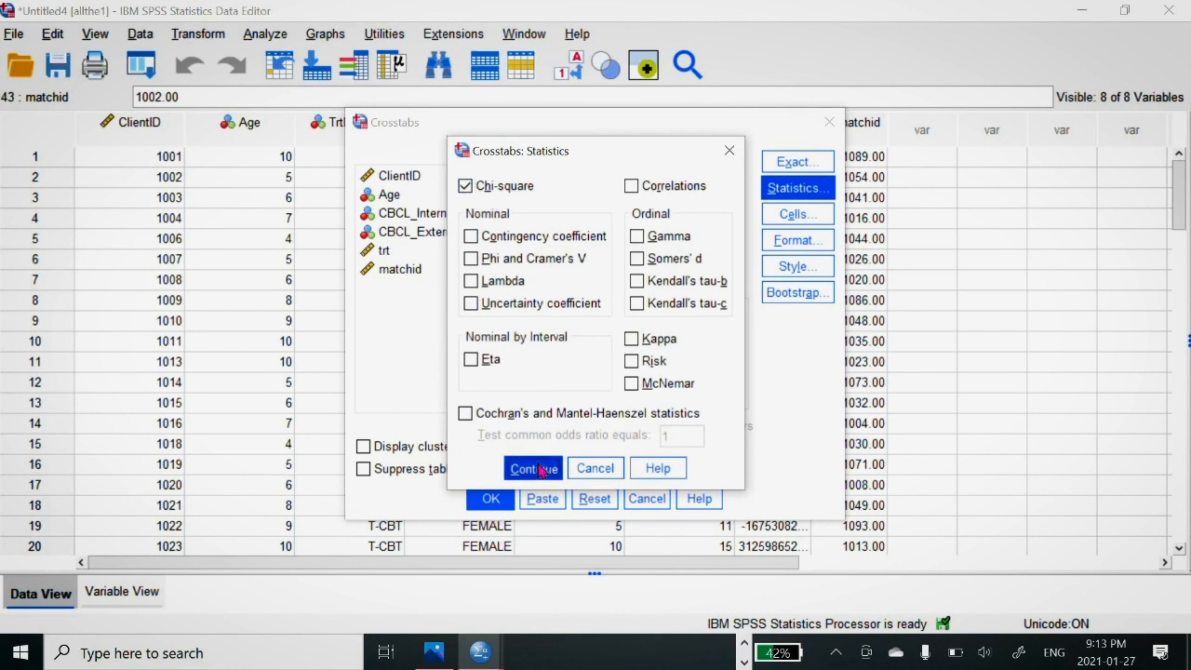
click(532, 468)
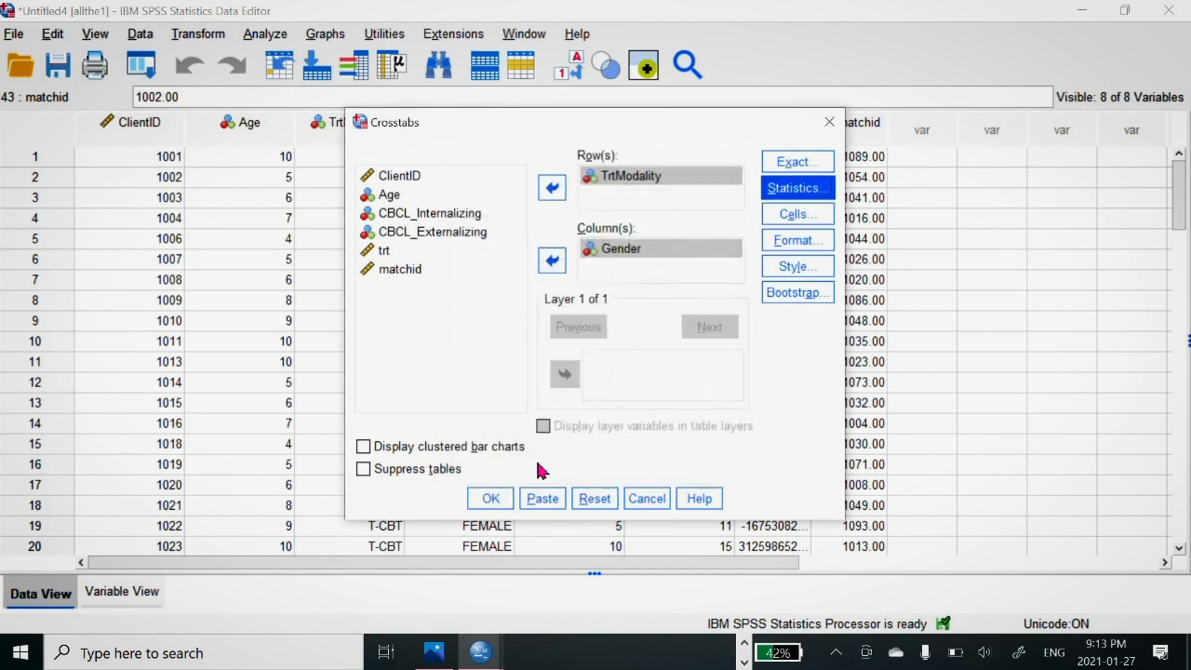
Step: Run the crosstab, look over the crosstabulation and Chi-Square Tests tables, and return to the allthe1 data
click(489, 500)
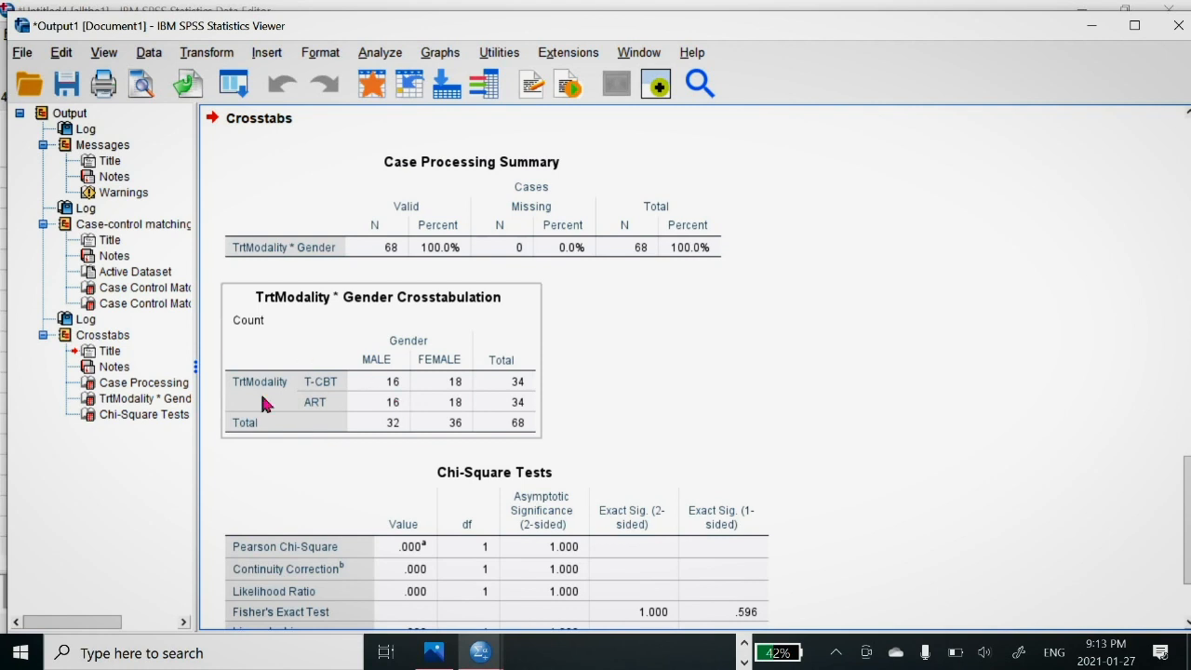
click(832, 436)
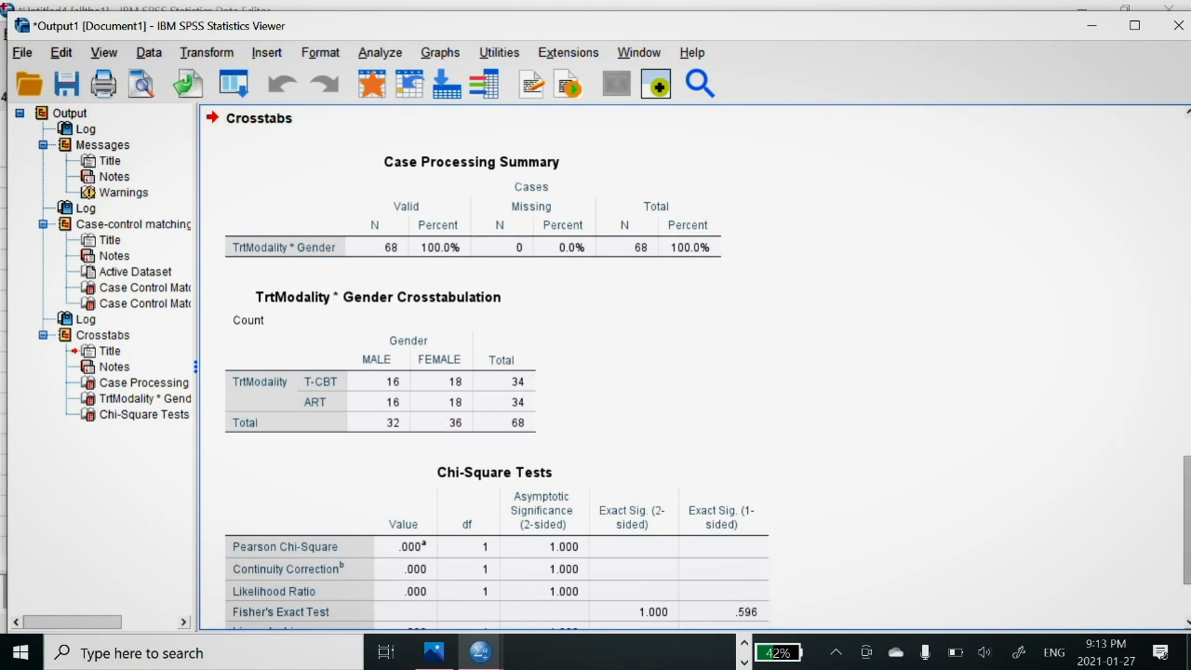
scroll(693, 372, down, 3)
click(768, 581)
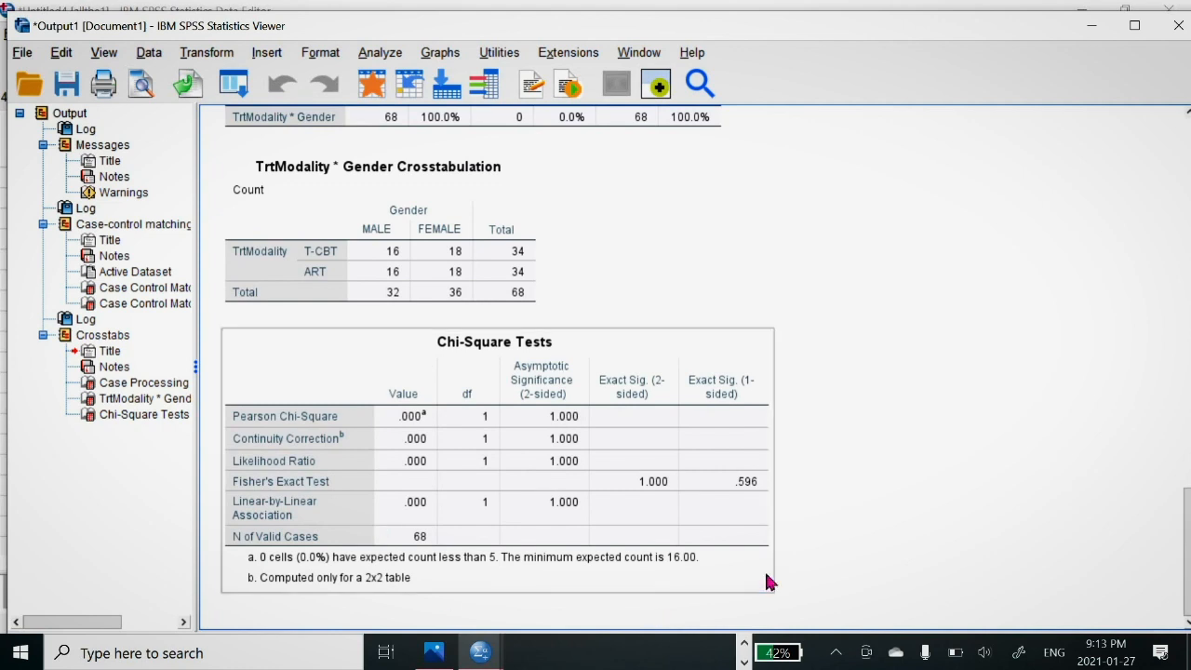
click(466, 226)
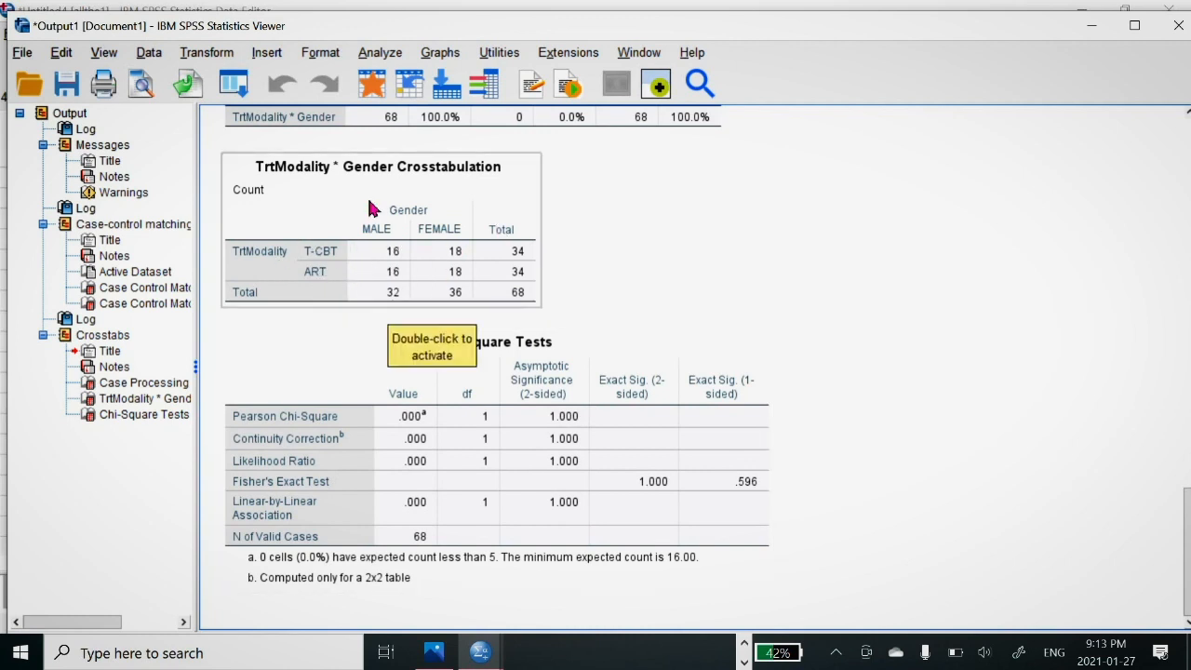
click(1084, 27)
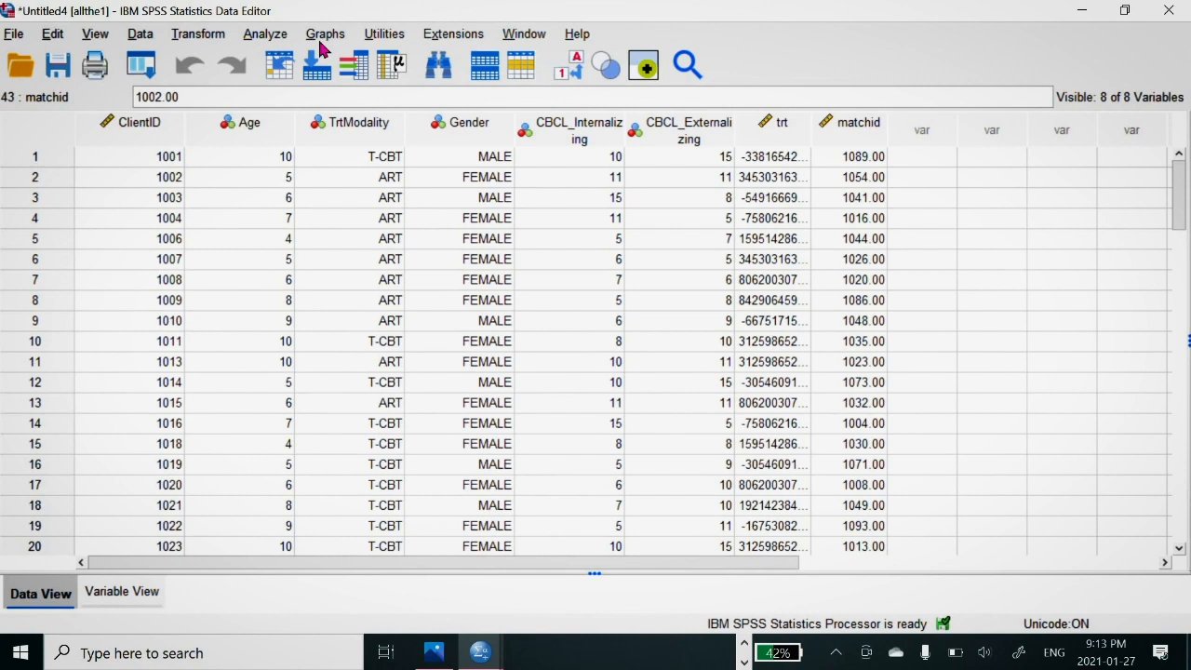
Step: Set up an independent-samples t test with Age as the test variable and TrtModality as the grouping variable
click(271, 39)
mouse_move(378, 153)
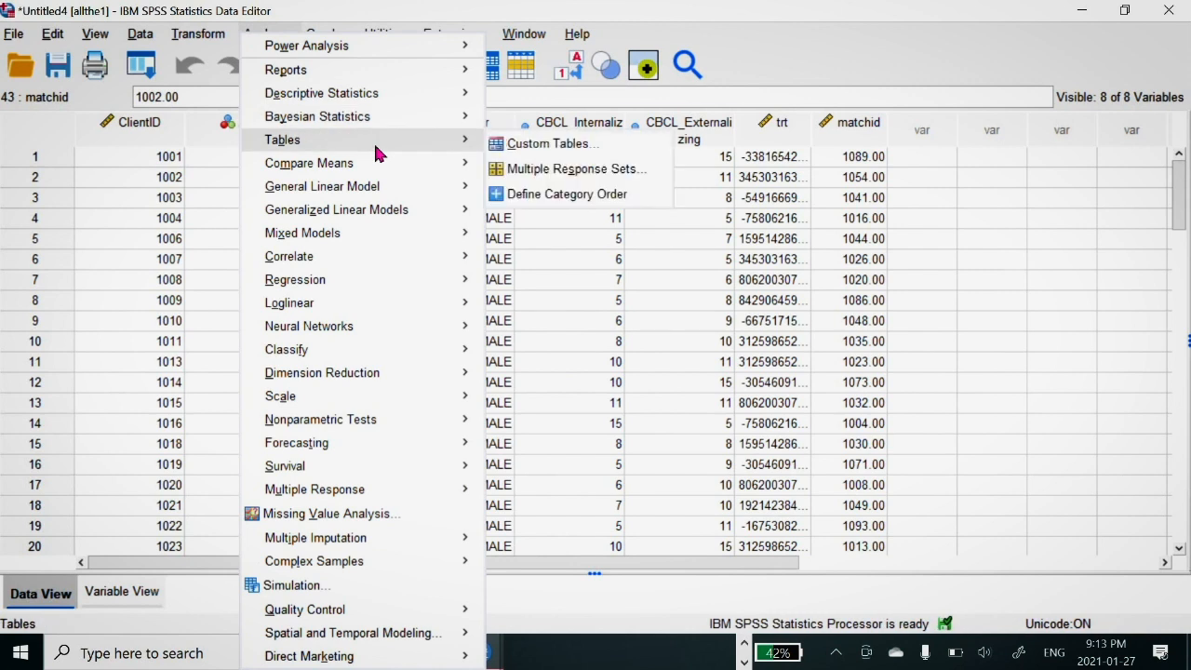
mouse_move(418, 164)
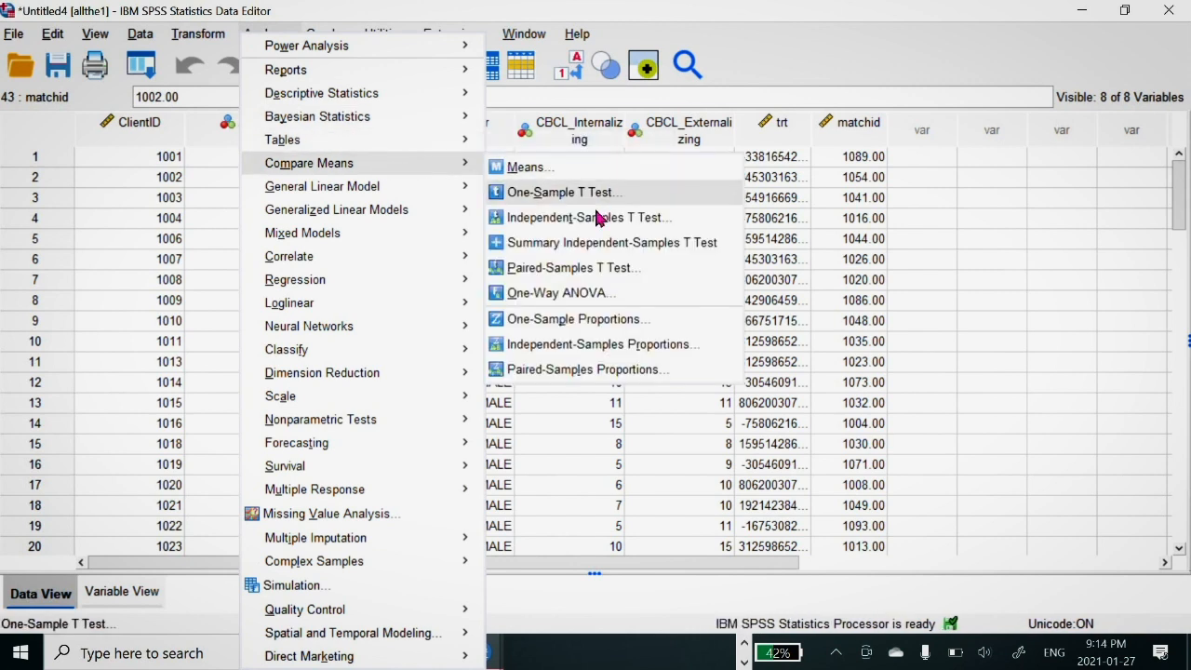
click(596, 218)
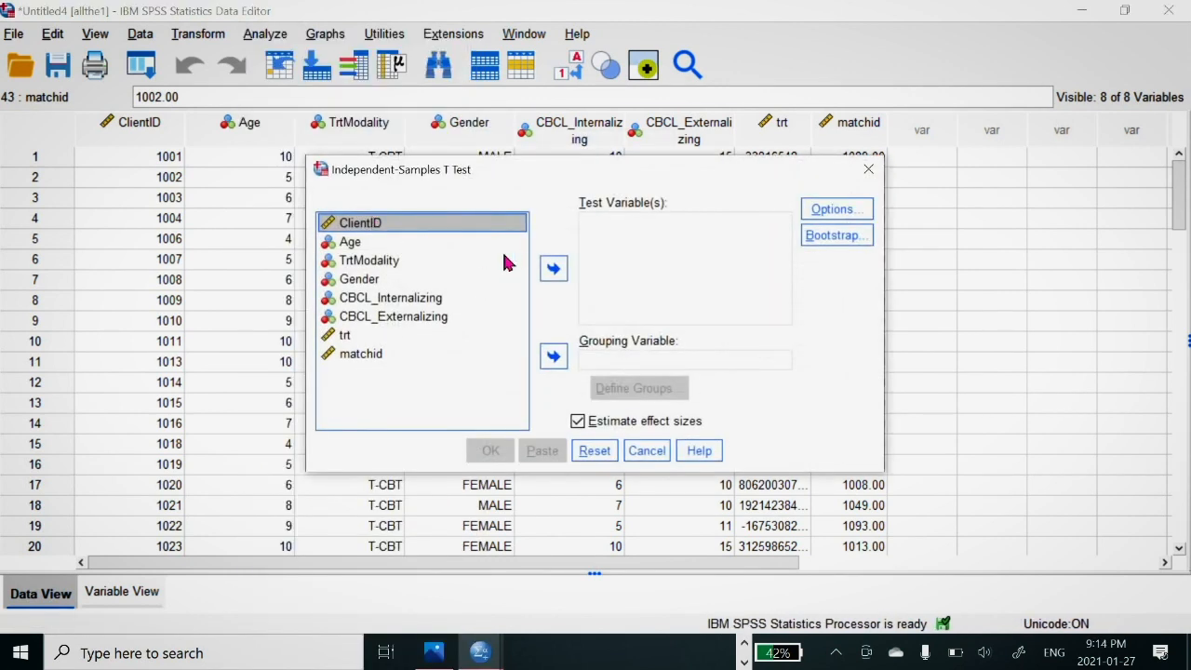
click(377, 244)
click(553, 269)
click(368, 243)
click(555, 358)
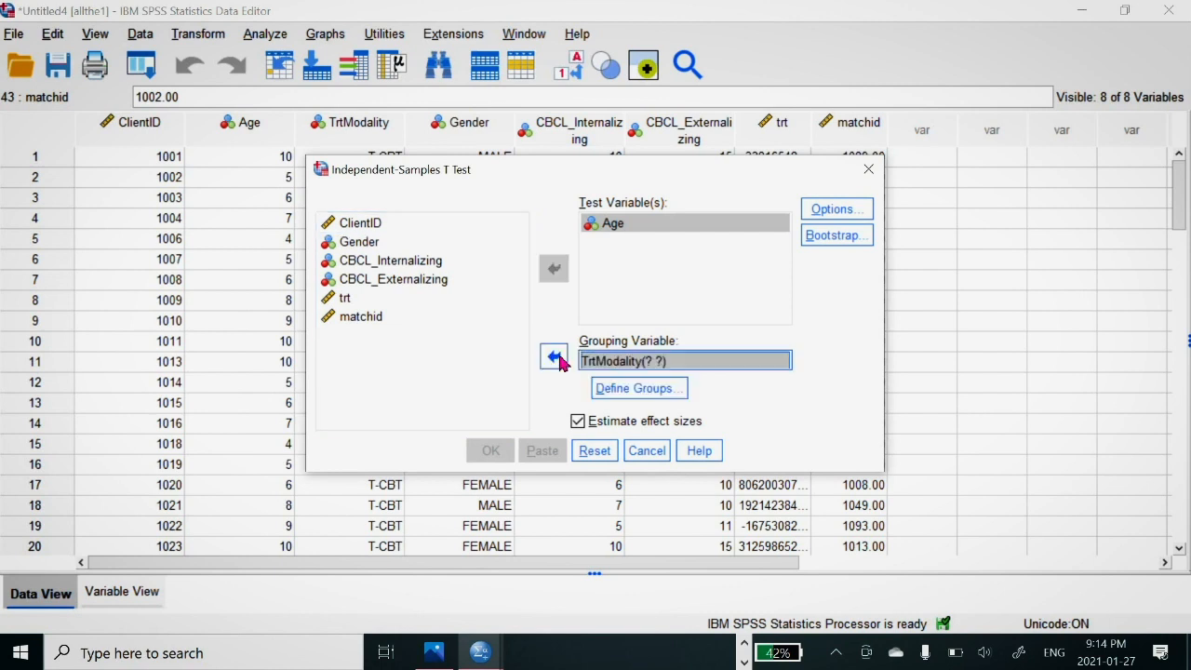
Step: Define the TrtModality groups for the t test as 0 for group 1 and 1 for group 2
click(637, 385)
click(598, 294)
key(BackSpace)
text(0)
click(599, 320)
key(BackSpace)
text(1)
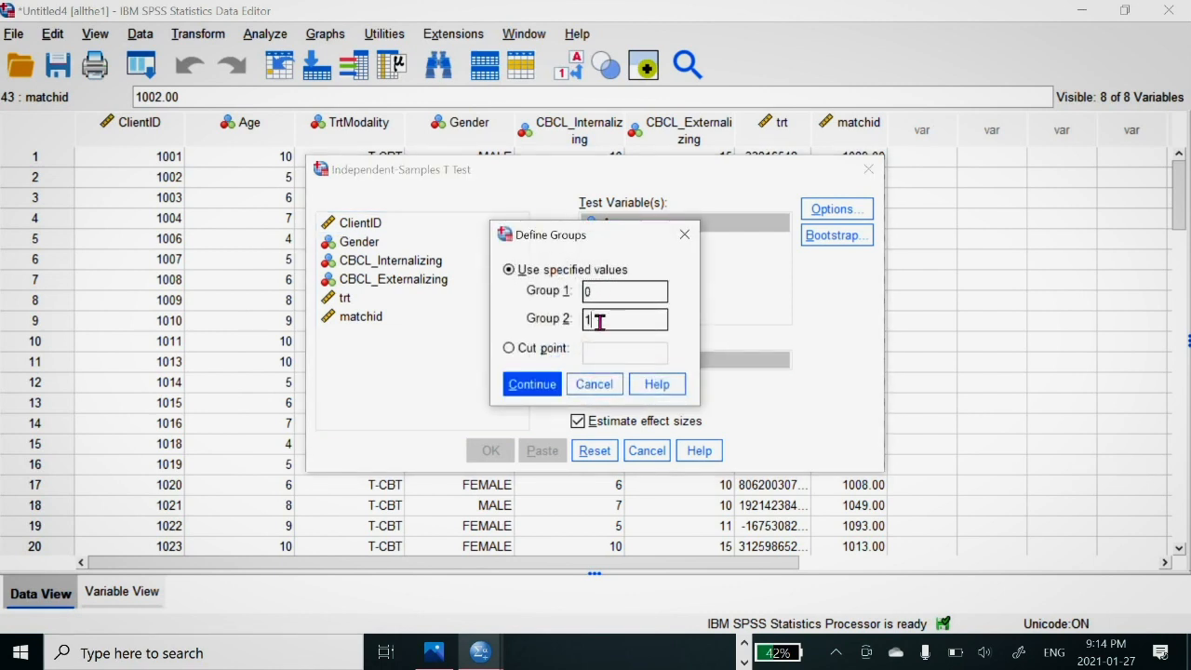
click(536, 387)
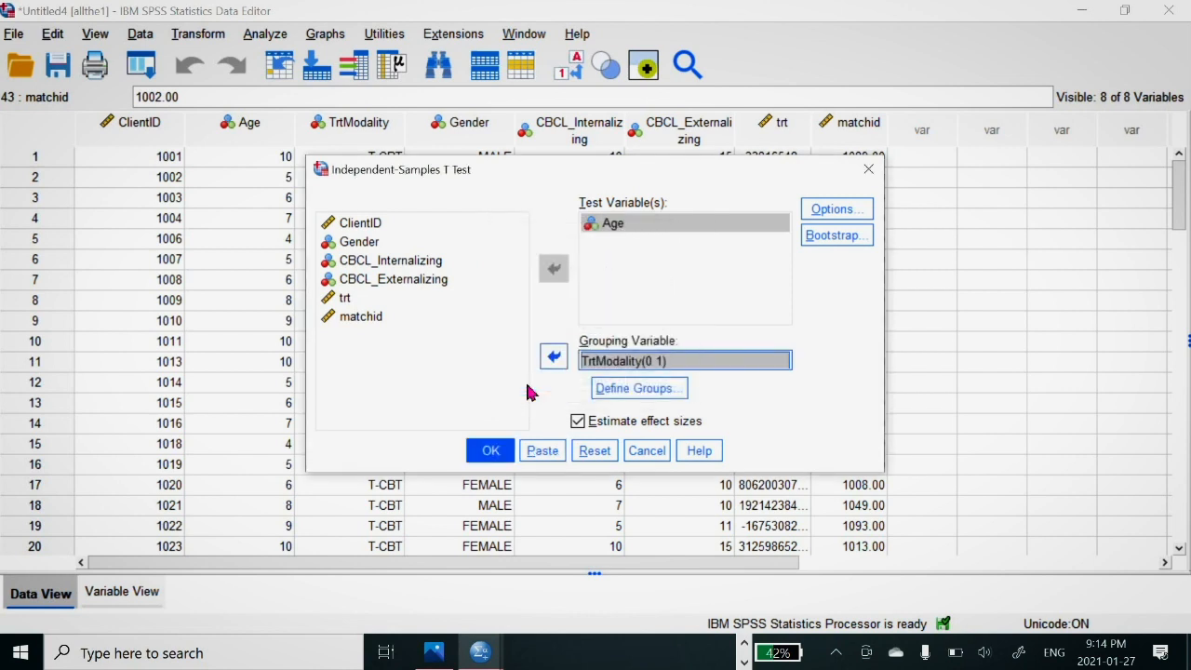
Step: Run the t test, look over its group statistics, test and effect size tables, and return to the allthe1 data
click(499, 459)
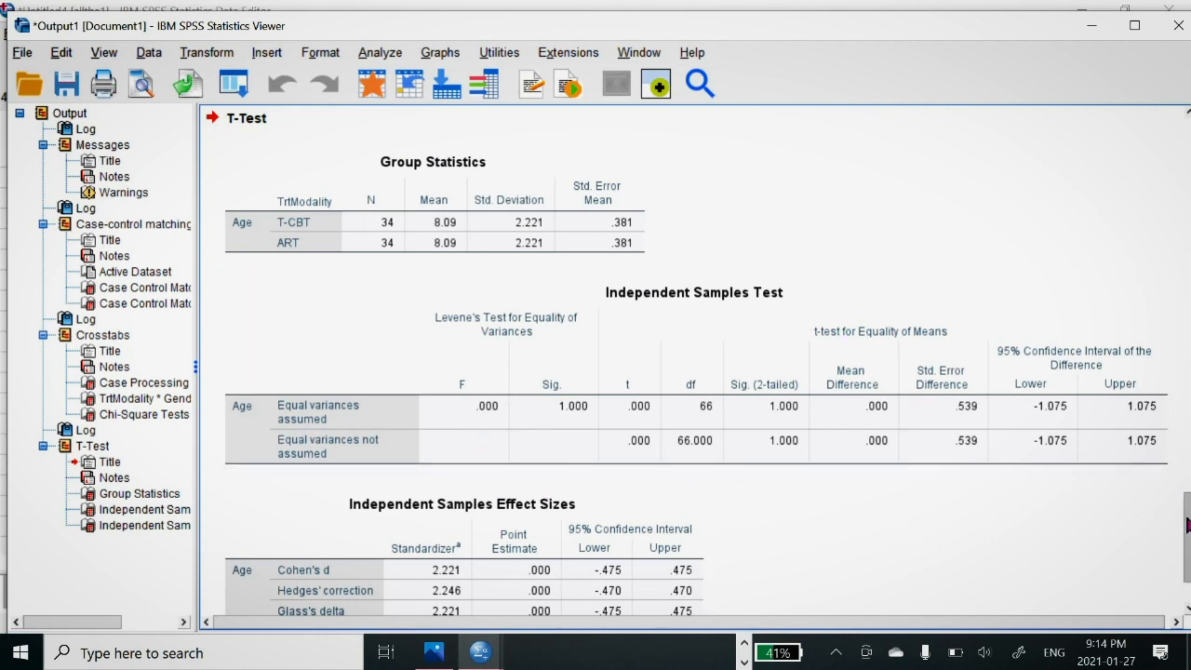
drag(1187, 524, 1188, 558)
click(399, 132)
click(507, 221)
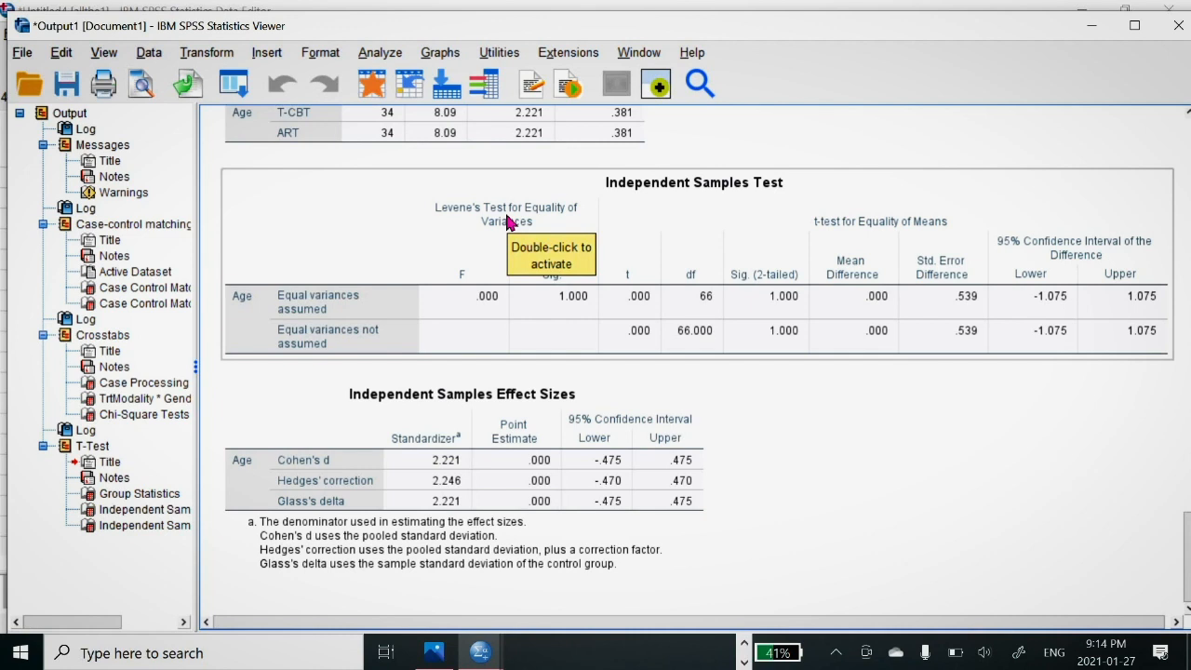
click(1093, 27)
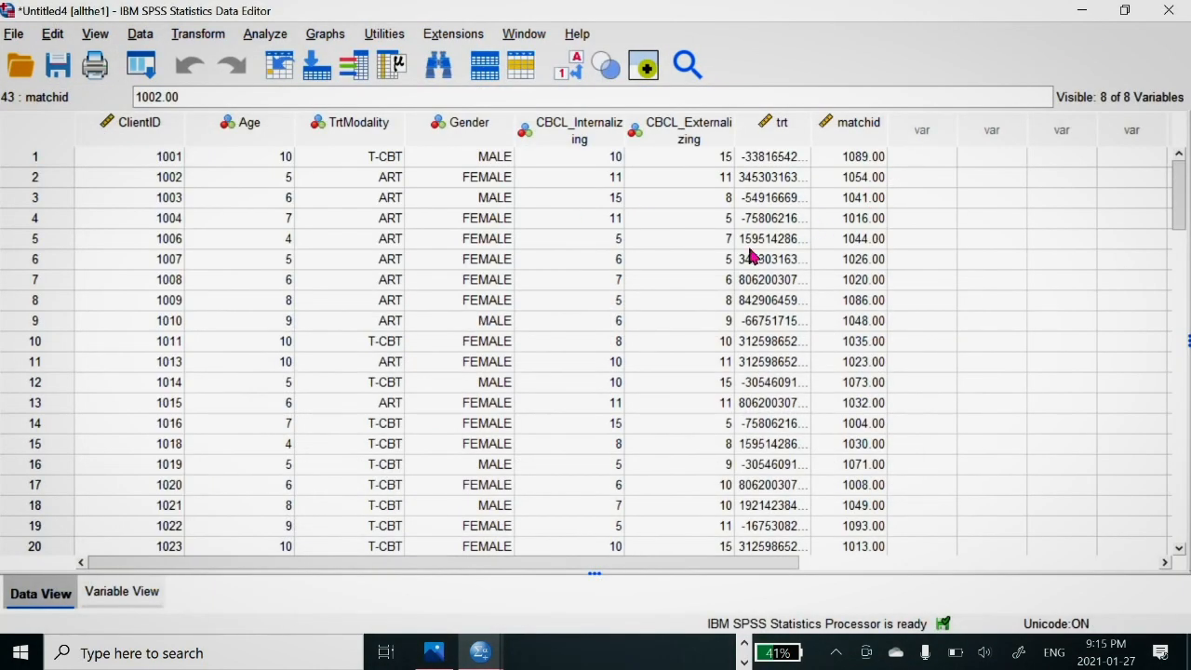